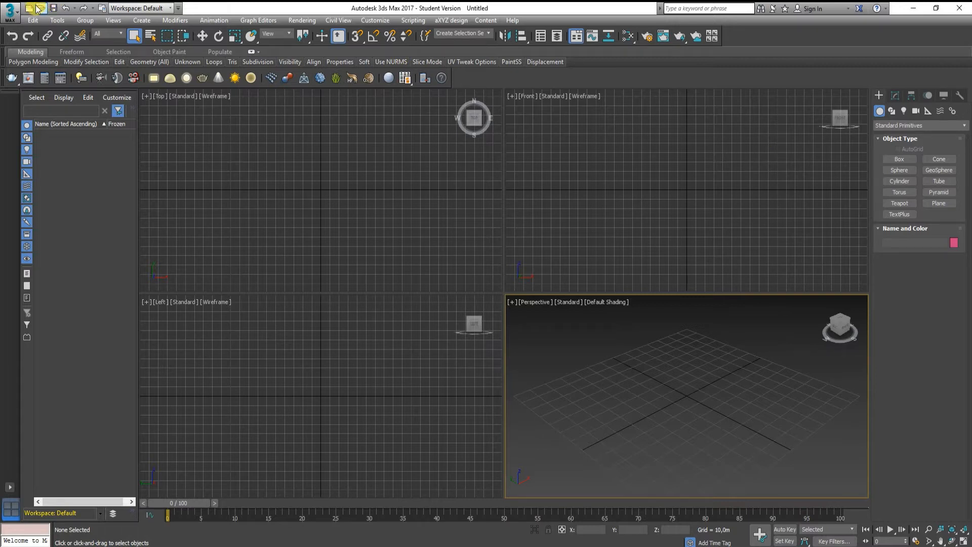
Open the Generic Male.max character scene from the ACTORS folder inside AXYZAssets.
{"action": "left_click", "coordinate": [11, 12]}
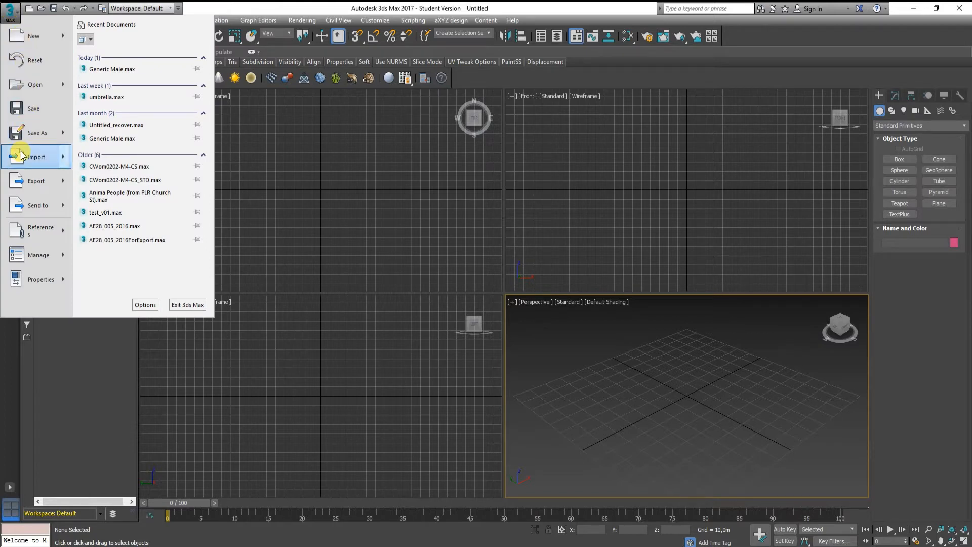
{"action": "left_click", "coordinate": [28, 84]}
{"action": "left_click", "coordinate": [28, 101]}
{"action": "double_click", "coordinate": [125, 245]}
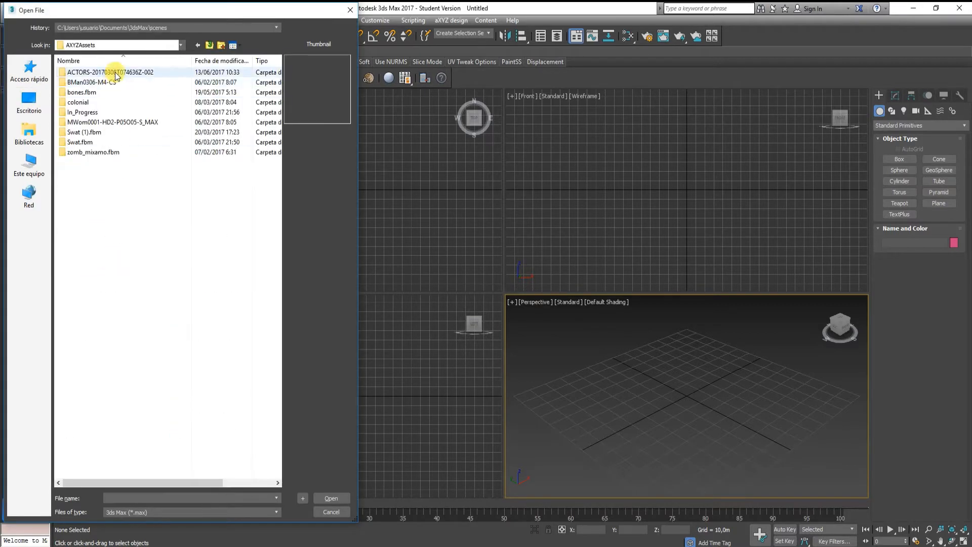
{"action": "double_click", "coordinate": [100, 71]}
{"action": "left_click", "coordinate": [91, 122]}
{"action": "left_click", "coordinate": [331, 498]}
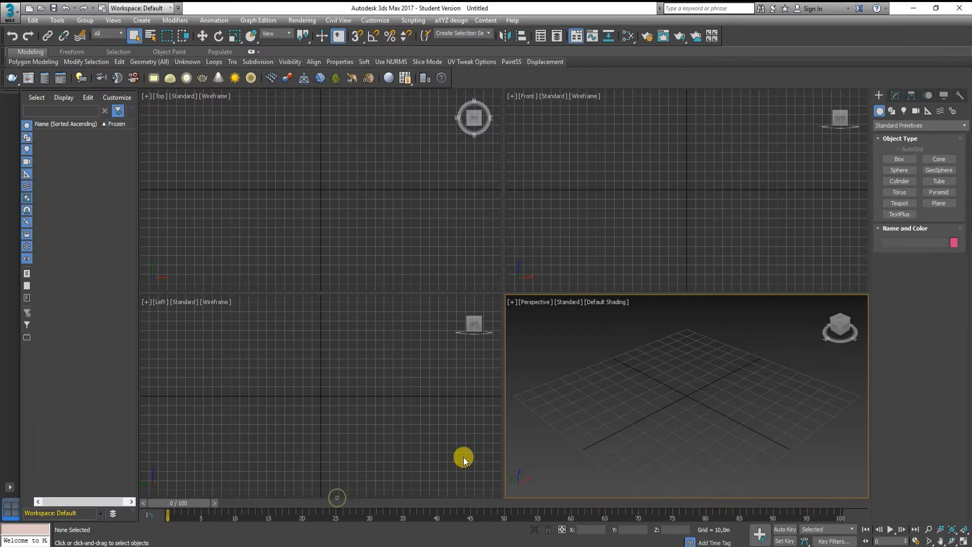
{"action": "left_click", "coordinate": [607, 374]}
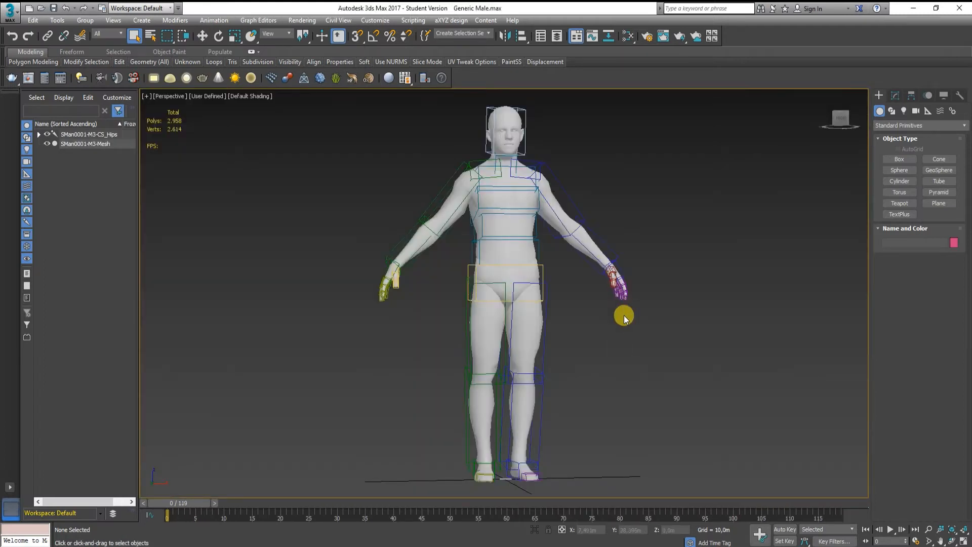
{"action": "mouse_move", "coordinate": [372, 278]}
{"action": "middle_mouse_down", "text": "alt"}
{"action": "mouse_move", "coordinate": [552, 292]}
{"action": "mouse_move", "coordinate": [378, 275]}
{"action": "middle_mouse_up", "text": "alt"}
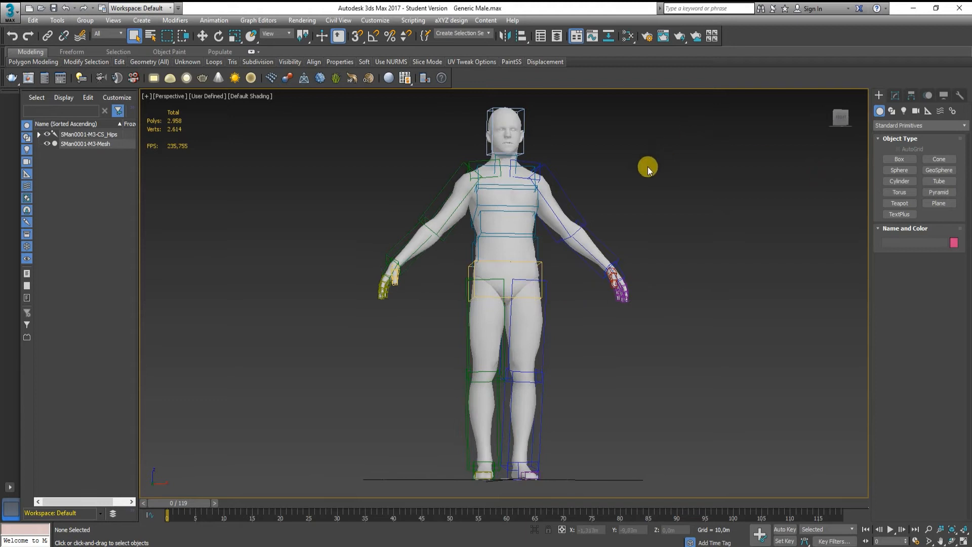
Select the biped's pelvis-level spine bone and load a BIP walking motion from the emo0005cs folder, accepting the obsolete-format notice.
{"action": "left_click", "coordinate": [540, 261]}
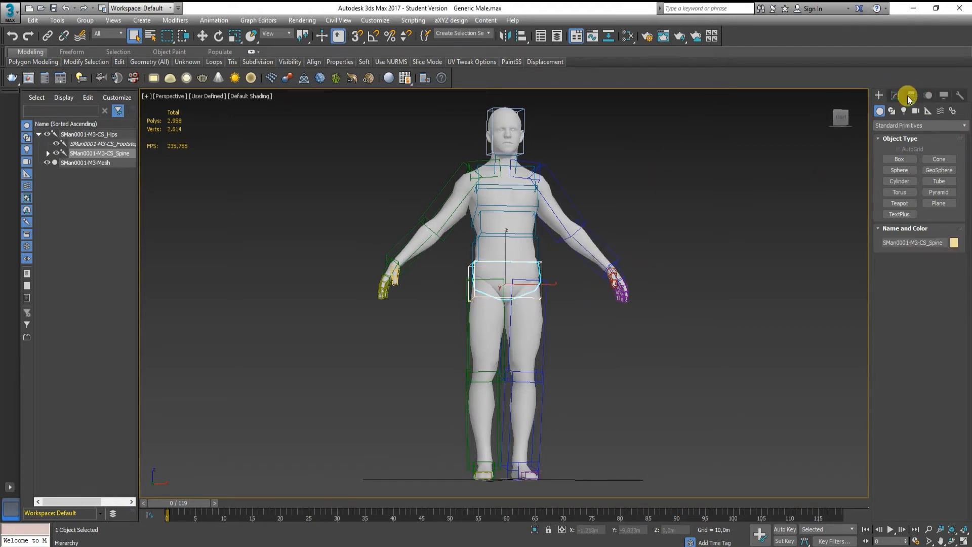
{"action": "left_click", "coordinate": [925, 97]}
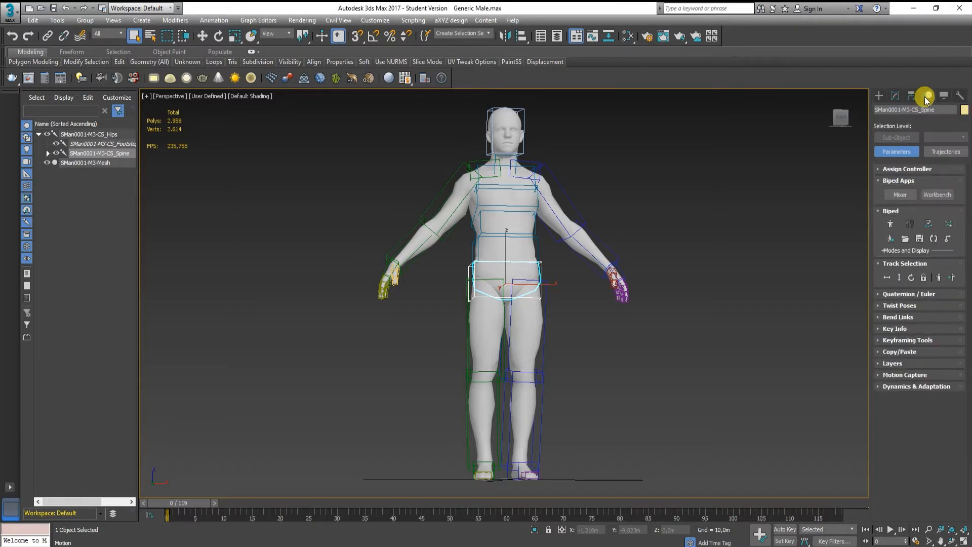
{"action": "left_click", "coordinate": [905, 239]}
{"action": "left_click", "coordinate": [197, 44]}
{"action": "left_click", "coordinate": [197, 44]}
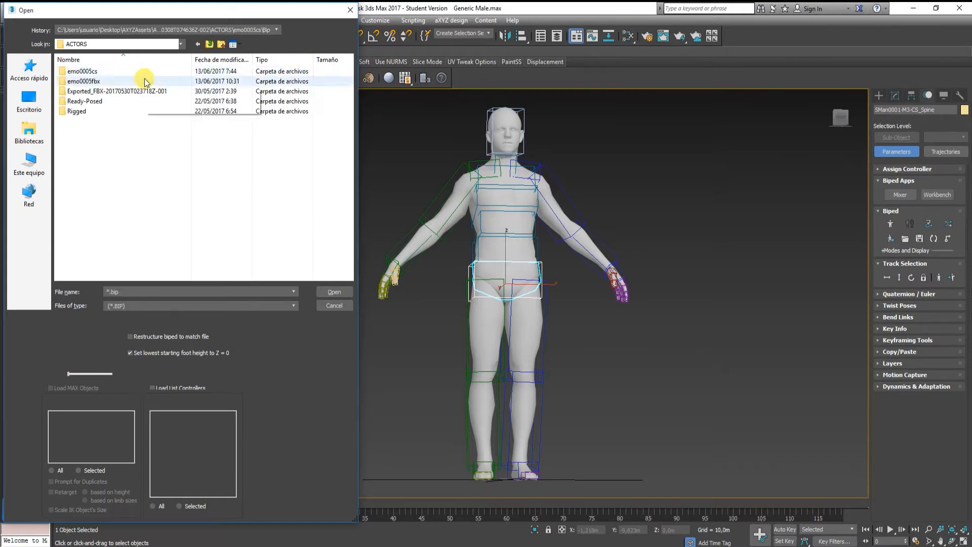
{"action": "double_click", "coordinate": [162, 70]}
{"action": "left_click_drag", "start_coordinate": [355, 206], "coordinate": [372, 233]}
{"action": "left_click", "coordinate": [140, 190]}
{"action": "left_click", "coordinate": [329, 289]}
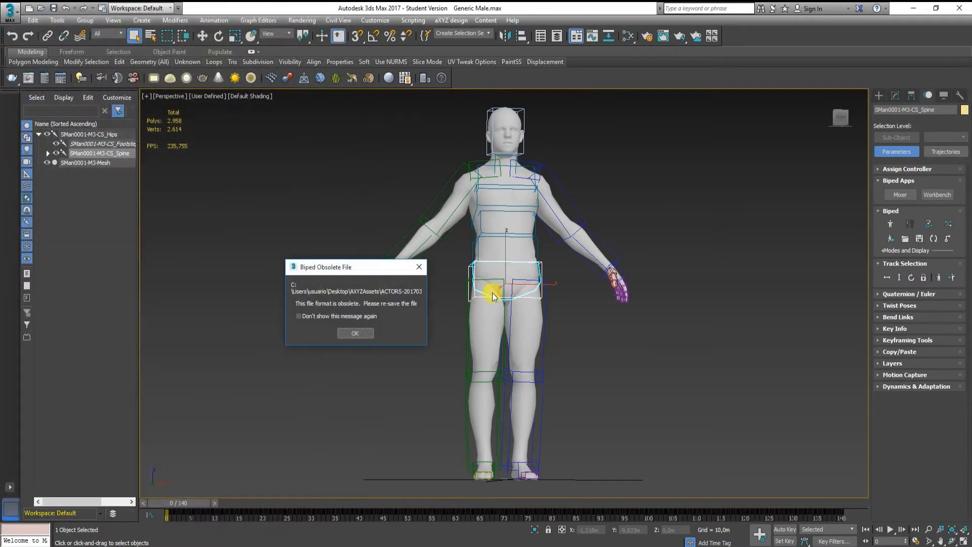
{"action": "left_click", "coordinate": [353, 333]}
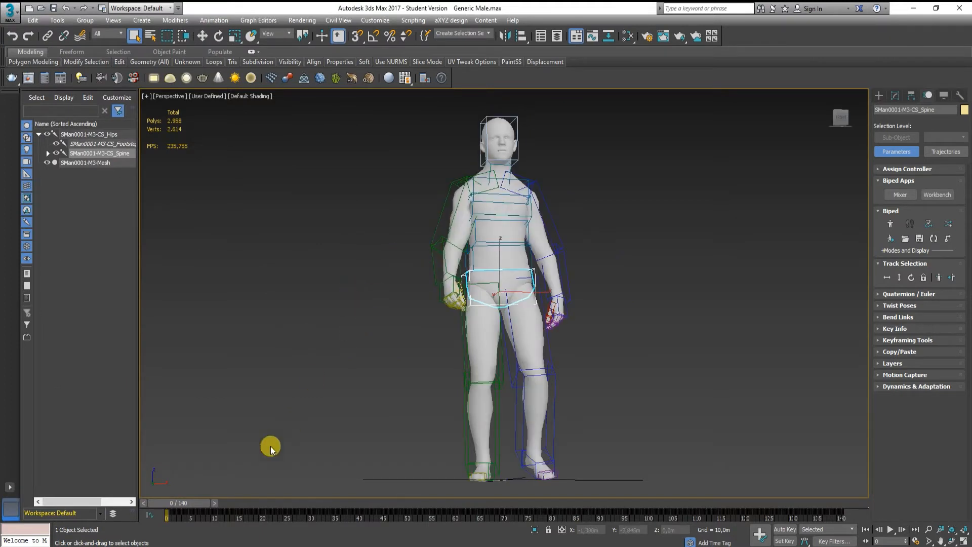
Scrub through the timeline and back to frame 0 to review the loaded walk motion.
{"action": "left_click_drag", "start_coordinate": [204, 502], "coordinate": [313, 502]}
{"action": "middle_click_drag", "start_coordinate": [737, 260], "coordinate": [492, 269], "text": "alt"}
{"action": "scroll", "coordinate": [700, 273], "scroll_direction": "down", "scroll_amount": 3}
{"action": "left_click_drag", "start_coordinate": [297, 502], "coordinate": [807, 506]}
{"action": "middle_click_drag", "start_coordinate": [722, 410], "coordinate": [775, 326]}
{"action": "left_click_drag", "start_coordinate": [806, 502], "coordinate": [167, 365]}
{"action": "middle_click_drag", "start_coordinate": [359, 255], "coordinate": [492, 287], "text": "alt"}
Create a new biped animation layer and rotate the right arm's bones so the forearm bends forward.
{"action": "left_click", "coordinate": [883, 363]}
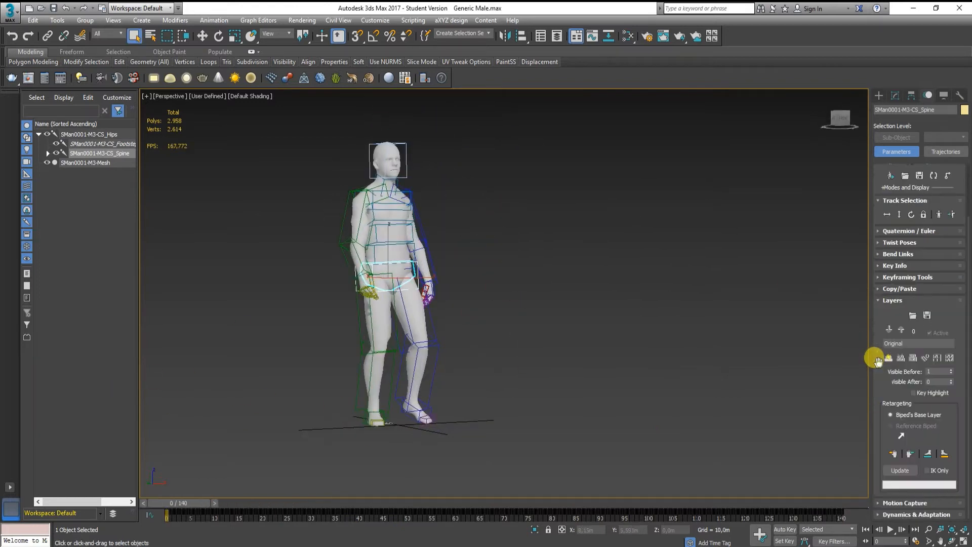
{"action": "left_click", "coordinate": [891, 362]}
{"action": "left_click", "coordinate": [357, 259]}
{"action": "middle_click_drag", "start_coordinate": [385, 256], "coordinate": [642, 207], "text": "alt"}
{"action": "key", "text": "e"}
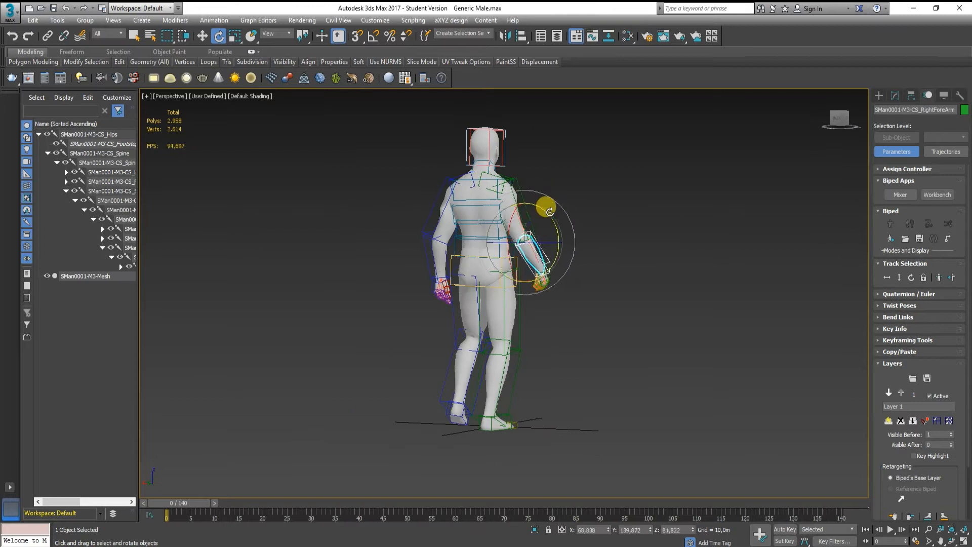
{"action": "middle_click_drag", "start_coordinate": [547, 206], "coordinate": [482, 205]}
{"action": "scroll", "coordinate": [482, 220], "scroll_direction": "up", "scroll_amount": 3}
{"action": "left_click_drag", "start_coordinate": [484, 228], "coordinate": [441, 249]}
{"action": "middle_click_drag", "start_coordinate": [532, 238], "coordinate": [486, 236], "text": "alt"}
{"action": "left_click", "coordinate": [431, 162]}
{"action": "left_click_drag", "start_coordinate": [405, 109], "coordinate": [384, 96]}
Rotate the right hand and start bending its finger bones towards the palm.
{"action": "scroll", "coordinate": [481, 218], "scroll_direction": "up", "scroll_amount": 3}
{"action": "left_click", "coordinate": [456, 217]}
{"action": "middle_click_drag", "start_coordinate": [601, 235], "coordinate": [359, 265], "text": "alt"}
{"action": "left_click", "coordinate": [447, 244]}
{"action": "left_click", "coordinate": [358, 265]}
{"action": "left_click", "coordinate": [446, 263]}
{"action": "middle_click_drag", "start_coordinate": [446, 263], "coordinate": [380, 269], "text": "alt"}
{"action": "scroll", "coordinate": [343, 265], "scroll_direction": "up", "scroll_amount": 5}
{"action": "left_click", "coordinate": [343, 262]}
{"action": "left_click", "coordinate": [362, 285]}
{"action": "middle_click_drag", "start_coordinate": [445, 308], "coordinate": [432, 273], "text": "alt"}
{"action": "left_click", "coordinate": [374, 306]}
{"action": "middle_click_drag", "start_coordinate": [373, 306], "coordinate": [603, 299], "text": "alt"}
{"action": "scroll", "coordinate": [645, 303], "scroll_direction": "down", "scroll_amount": 6}
Finish curling the right hand's fingers into a closed grip in front of the torso.
{"action": "left_click", "coordinate": [755, 238]}
{"action": "left_click", "coordinate": [757, 242]}
{"action": "left_click", "coordinate": [742, 304]}
{"action": "left_click_drag", "start_coordinate": [729, 299], "coordinate": [694, 295]}
{"action": "scroll", "coordinate": [695, 314], "scroll_direction": "up", "scroll_amount": 5}
{"action": "left_click", "coordinate": [562, 370]}
{"action": "middle_click_drag", "start_coordinate": [660, 341], "coordinate": [709, 355], "text": "alt"}
{"action": "left_click", "coordinate": [577, 324]}
{"action": "left_click_drag", "start_coordinate": [581, 327], "coordinate": [568, 349]}
{"action": "left_click", "coordinate": [536, 350]}
{"action": "middle_click_drag", "start_coordinate": [516, 412], "coordinate": [648, 360], "text": "alt"}
{"action": "left_click", "coordinate": [648, 360]}
{"action": "scroll", "coordinate": [679, 318], "scroll_direction": "down", "scroll_amount": 6}
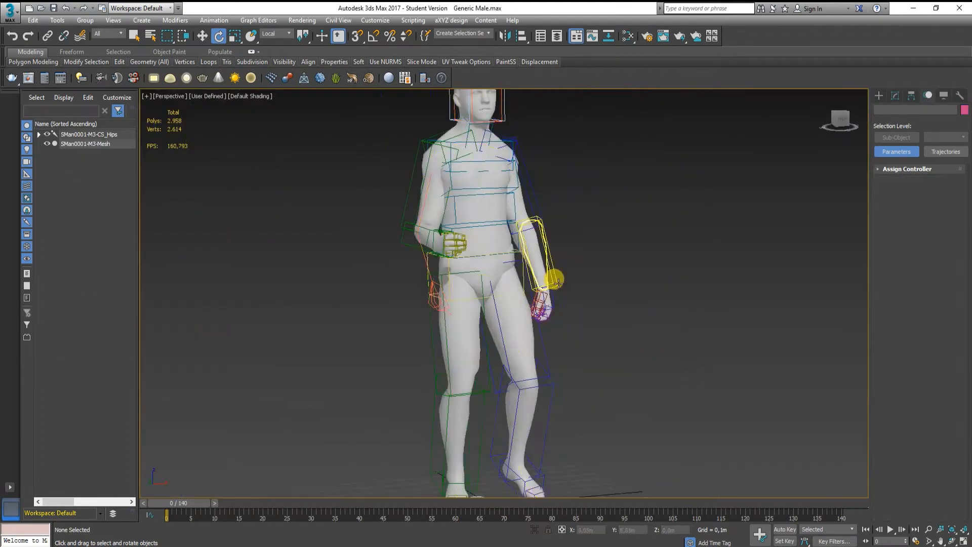
Select the right upper arm, forearm, hand and finger bones together.
{"action": "middle_click_drag", "start_coordinate": [557, 278], "coordinate": [486, 263], "text": "alt"}
{"action": "key", "text": "q"}
{"action": "left_click", "coordinate": [418, 181]}
{"action": "left_click", "coordinate": [420, 249], "text": "ctrl"}
{"action": "scroll", "coordinate": [451, 306], "scroll_direction": "up", "scroll_amount": 5}
{"action": "middle_click_drag", "start_coordinate": [451, 306], "coordinate": [473, 311], "text": "alt"}
{"action": "right_click", "coordinate": [474, 310]}
{"action": "middle_click_drag", "start_coordinate": [640, 274], "coordinate": [456, 304], "text": "alt"}
{"action": "scroll", "coordinate": [456, 304], "scroll_direction": "up", "scroll_amount": 5}
{"action": "left_click", "coordinate": [212, 354], "text": "ctrl"}
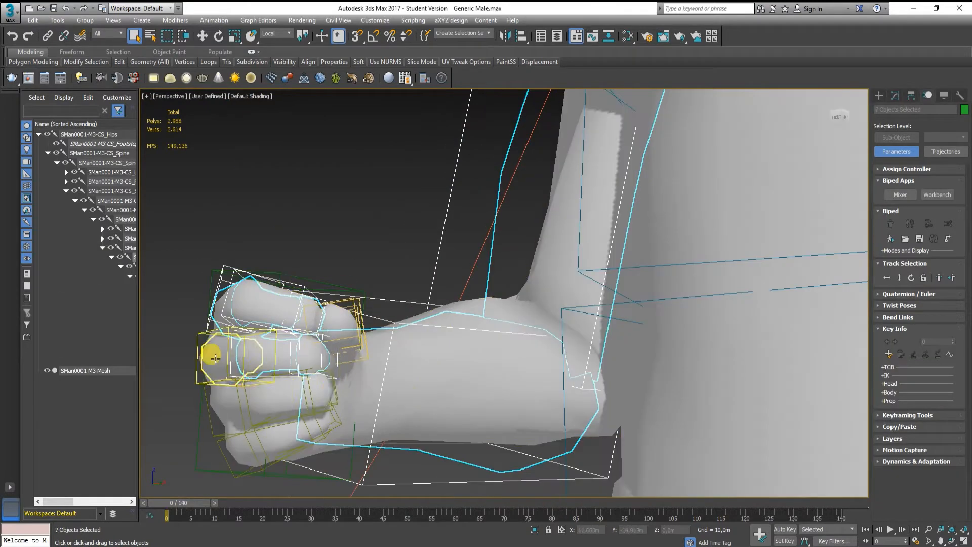
{"action": "left_click", "coordinate": [223, 451], "text": "ctrl"}
Add the left forearm, hand and finger bones to the selection and set a key at frame 0.
{"action": "scroll", "coordinate": [222, 452], "scroll_direction": "down", "scroll_amount": 6}
{"action": "middle_click_drag", "start_coordinate": [608, 355], "coordinate": [506, 395], "text": "alt"}
{"action": "left_click", "coordinate": [701, 376], "text": "ctrl"}
{"action": "scroll", "coordinate": [747, 389], "scroll_direction": "up", "scroll_amount": 5}
{"action": "left_click", "coordinate": [412, 399], "text": "ctrl"}
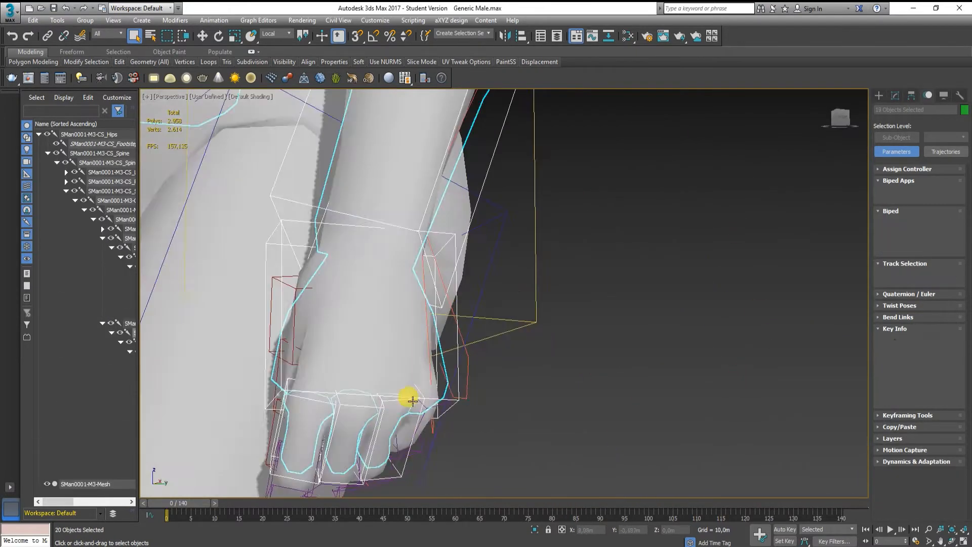
{"action": "middle_click_drag", "start_coordinate": [412, 400], "coordinate": [476, 405], "text": "alt"}
{"action": "left_click", "coordinate": [454, 476], "text": "ctrl"}
{"action": "middle_click_drag", "start_coordinate": [454, 476], "coordinate": [217, 293], "text": "alt"}
{"action": "left_click", "coordinate": [217, 293], "text": "ctrl"}
{"action": "scroll", "coordinate": [217, 293], "scroll_direction": "down", "scroll_amount": 8}
{"action": "middle_click_drag", "start_coordinate": [608, 304], "coordinate": [744, 310], "text": "alt"}
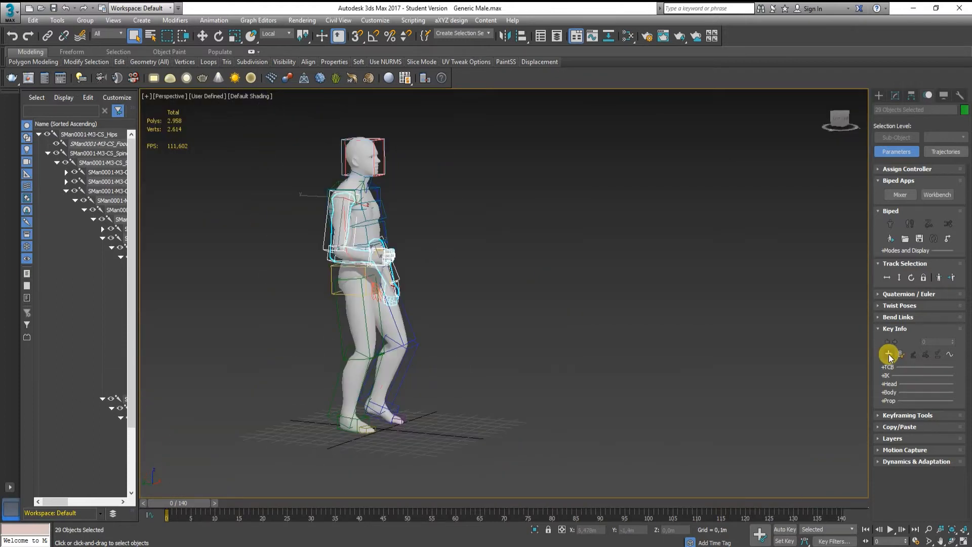
Scrub the first frames of the walk and view the figure from several sides to check the arm pose.
{"action": "left_click_drag", "start_coordinate": [184, 504], "coordinate": [229, 504]}
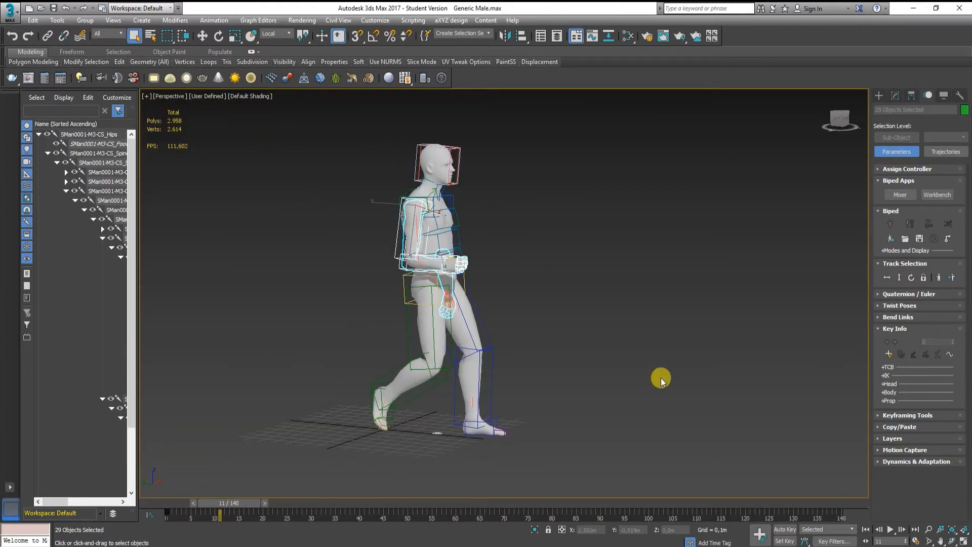
{"action": "middle_click_drag", "start_coordinate": [661, 378], "coordinate": [564, 380], "text": "alt"}
{"action": "left_click_drag", "start_coordinate": [212, 498], "coordinate": [175, 506]}
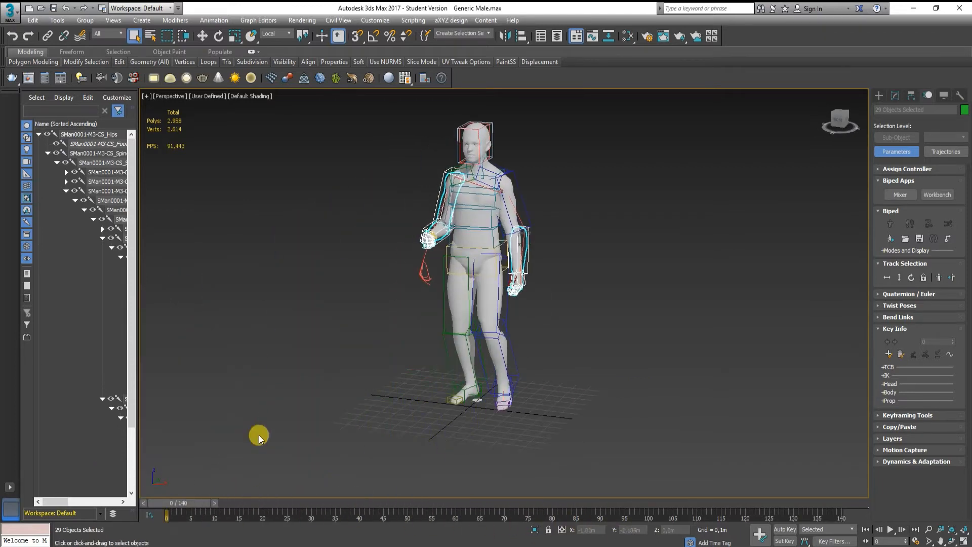
{"action": "middle_click_drag", "start_coordinate": [302, 367], "coordinate": [576, 320], "text": "alt"}
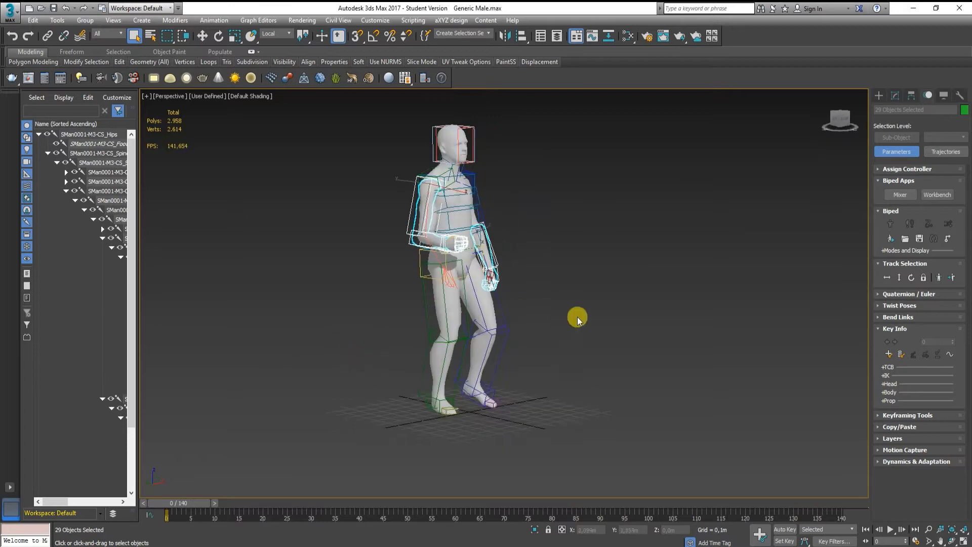
Go to frame 6, select the right forearm for rotation and set a key on it.
{"action": "left_click_drag", "start_coordinate": [182, 503], "coordinate": [213, 494]}
{"action": "left_click", "coordinate": [633, 263]}
{"action": "left_click", "coordinate": [477, 238]}
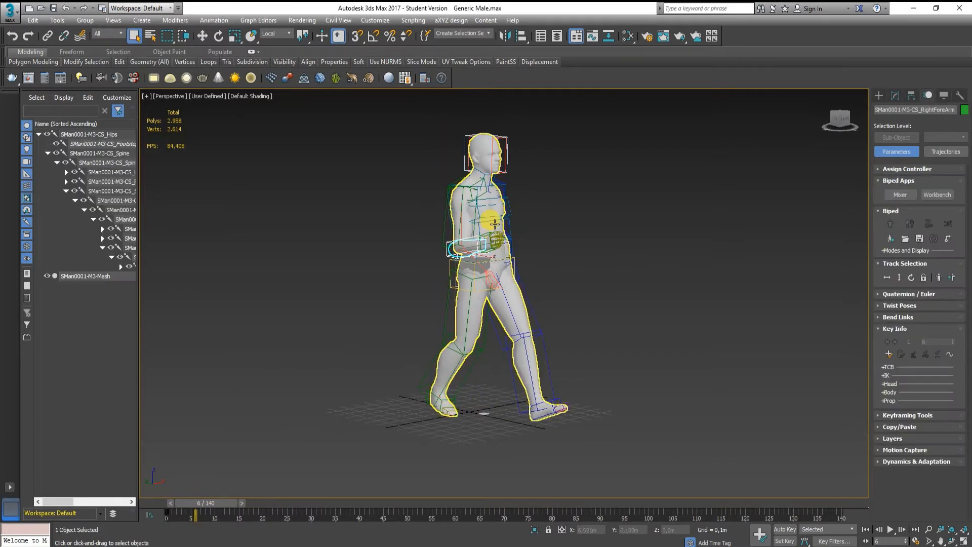
{"action": "key", "text": "e"}
{"action": "left_click", "coordinate": [889, 356]}
Rotate the right arm to keep its raised pose and set keys at frames 21 and 42.
{"action": "left_click_drag", "start_coordinate": [214, 504], "coordinate": [282, 505]}
{"action": "left_click_drag", "start_coordinate": [534, 226], "coordinate": [545, 244]}
{"action": "left_click", "coordinate": [889, 354]}
{"action": "left_click_drag", "start_coordinate": [282, 504], "coordinate": [379, 506]}
{"action": "left_click_drag", "start_coordinate": [628, 223], "coordinate": [636, 213]}
{"action": "middle_click_drag", "start_coordinate": [608, 284], "coordinate": [759, 284], "text": "alt"}
{"action": "left_click", "coordinate": [889, 355]}
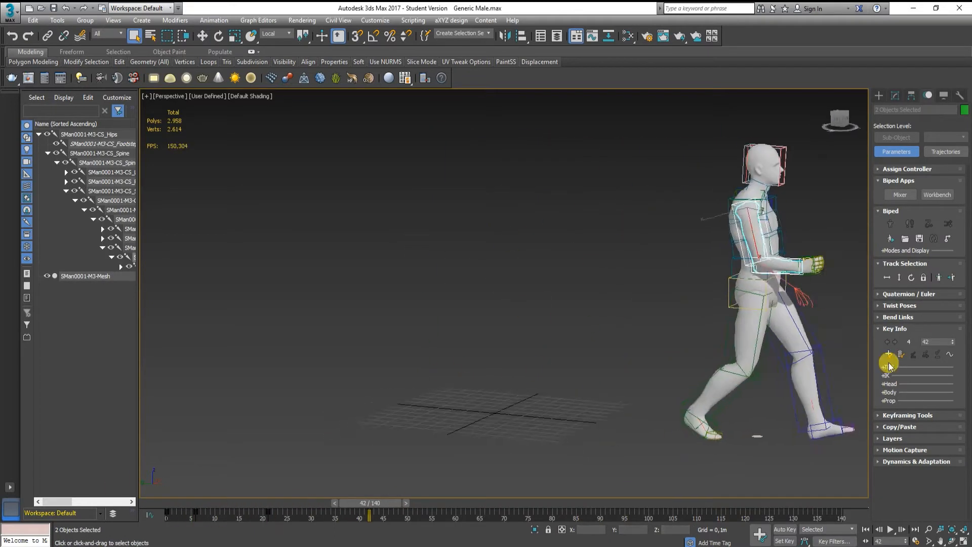
Set further right arm keys from about frame 56 to near the end of the walk, and return to frame 0.
{"action": "left_click_drag", "start_coordinate": [370, 503], "coordinate": [435, 503]}
{"action": "middle_click_drag", "start_coordinate": [759, 284], "coordinate": [511, 276]}
{"action": "left_click", "coordinate": [889, 355]}
{"action": "left_click_drag", "start_coordinate": [435, 503], "coordinate": [832, 504]}
{"action": "left_click", "coordinate": [889, 354]}
{"action": "left_click", "coordinate": [889, 355]}
{"action": "left_click", "coordinate": [889, 354]}
{"action": "left_click", "coordinate": [889, 354]}
{"action": "middle_click_drag", "start_coordinate": [569, 284], "coordinate": [456, 283], "text": "alt"}
{"action": "left_click_drag", "start_coordinate": [833, 503], "coordinate": [130, 392]}
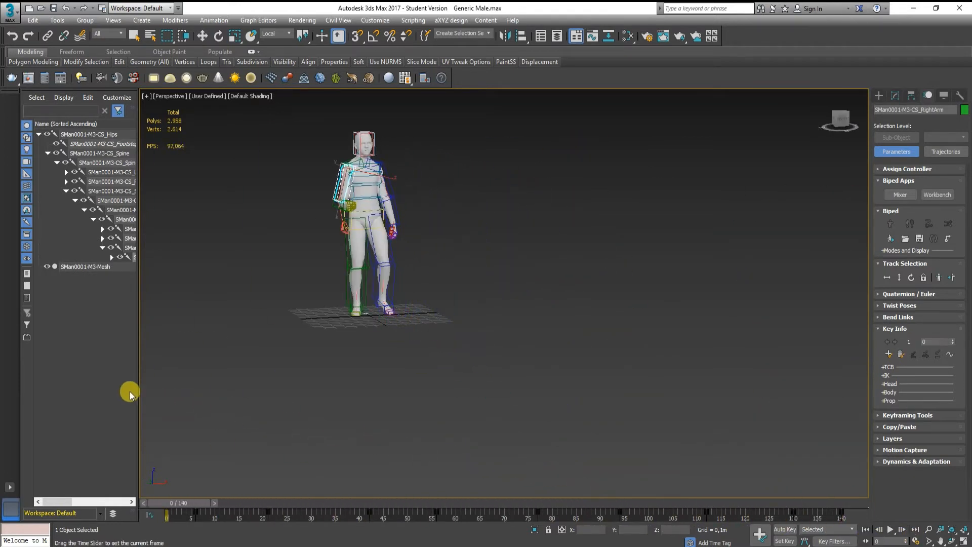
Export the scene to the desktop as an FBX file named umbrella+walk5.
{"action": "left_click", "coordinate": [10, 12]}
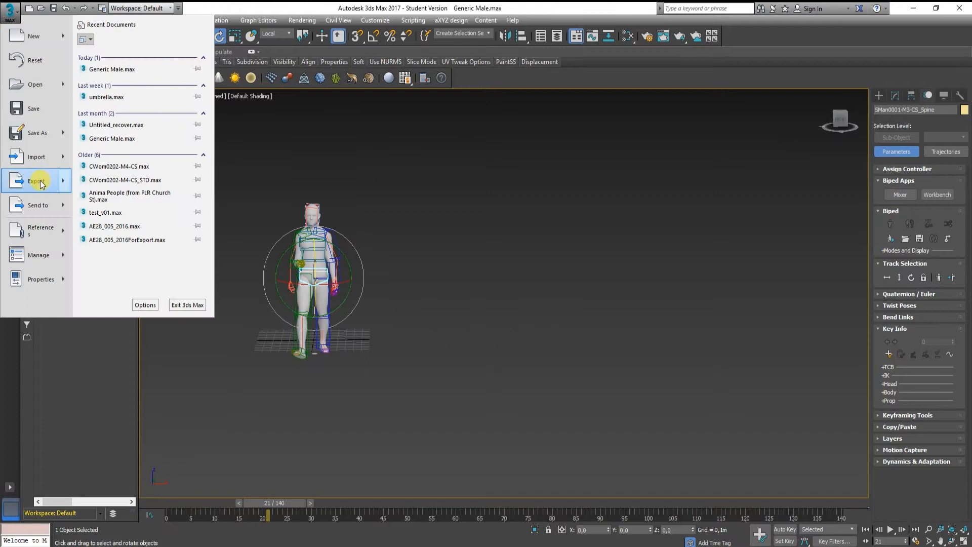
{"action": "left_click", "coordinate": [40, 182]}
{"action": "type", "text": "umbrella+"}
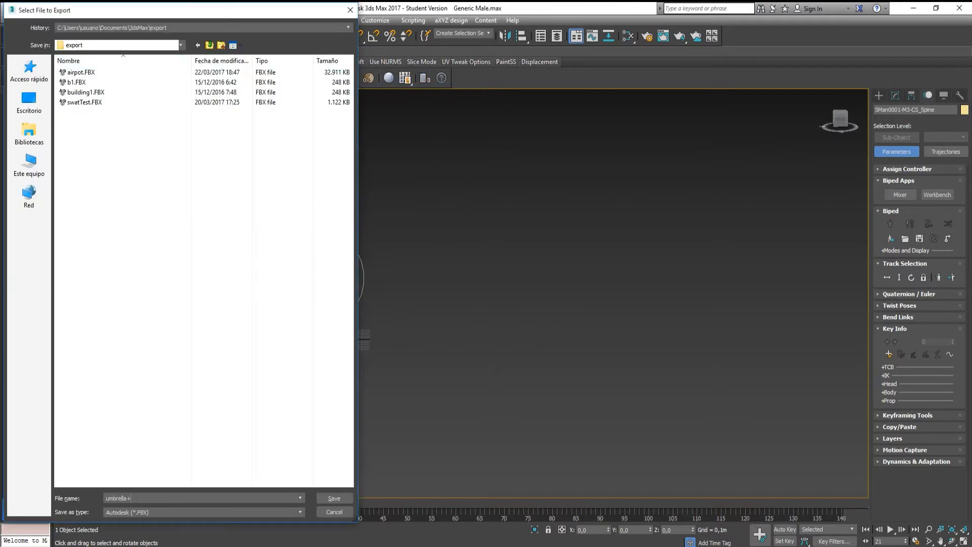
{"action": "type", "text": "walk"}
{"action": "left_click", "coordinate": [29, 102]}
{"action": "scroll", "coordinate": [274, 433], "scroll_direction": "down", "scroll_amount": 3}
{"action": "left_click", "coordinate": [217, 496]}
{"action": "type", "text": "5"}
{"action": "left_click", "coordinate": [334, 499]}
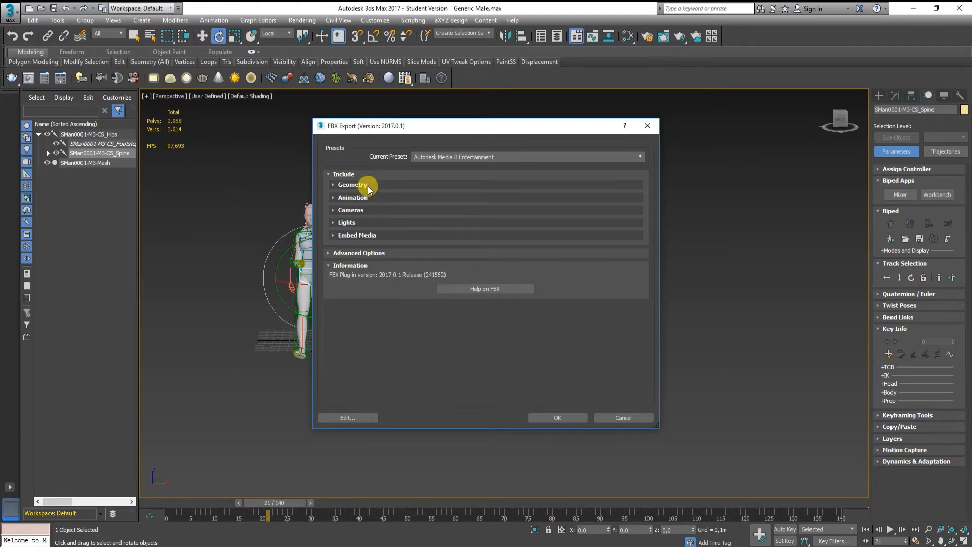
Enable Bake Animation in the FBX export options and run the export.
{"action": "left_click", "coordinate": [358, 198]}
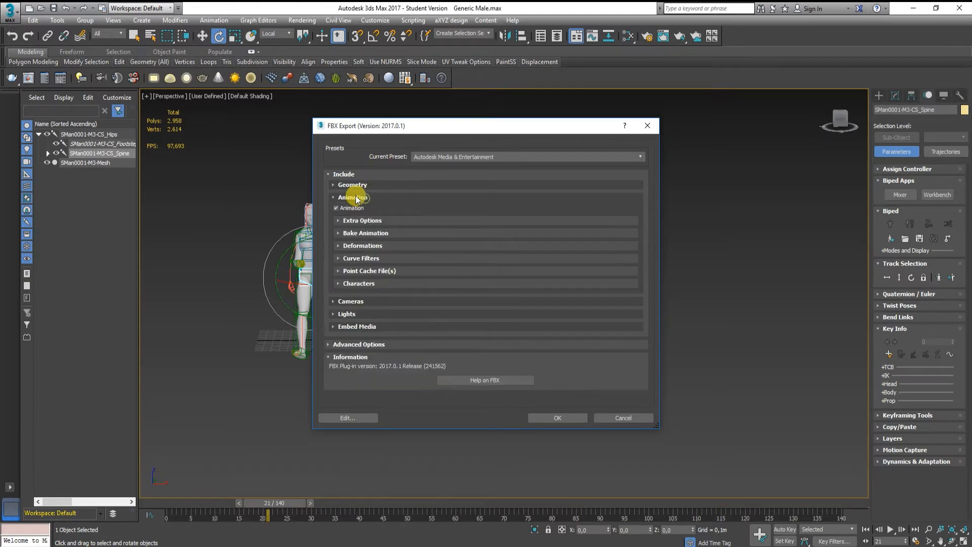
{"action": "left_click", "coordinate": [347, 233]}
{"action": "left_click", "coordinate": [347, 244]}
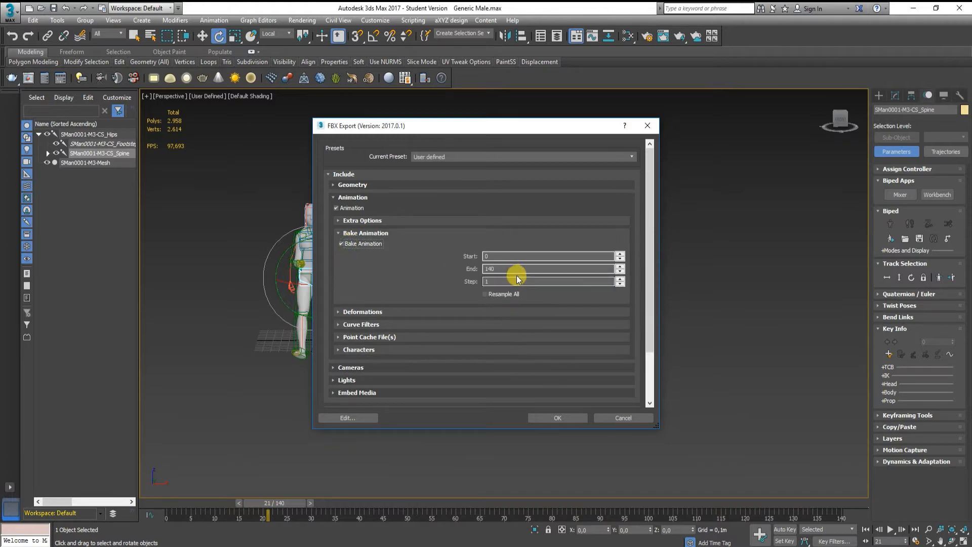
{"action": "left_click", "coordinate": [552, 418]}
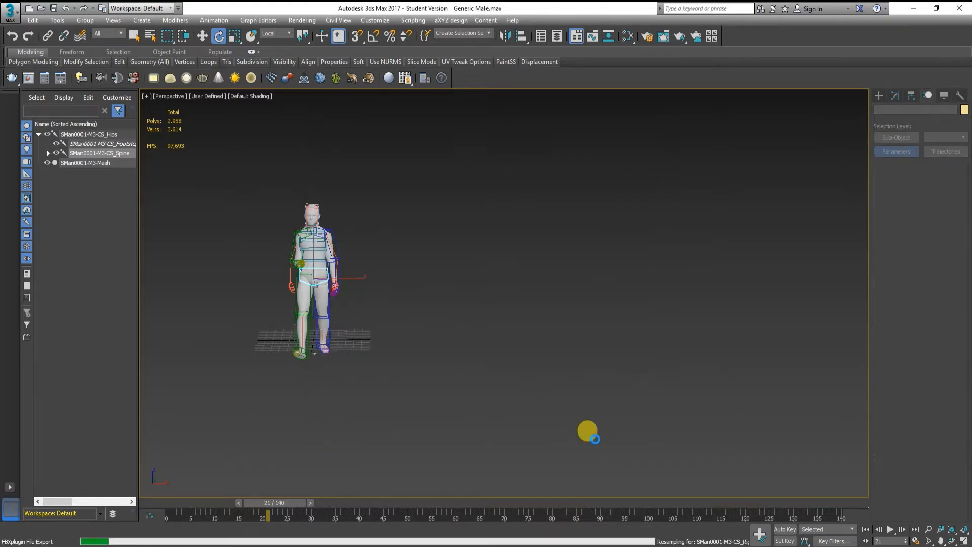
{"action": "left_click", "coordinate": [647, 443]}
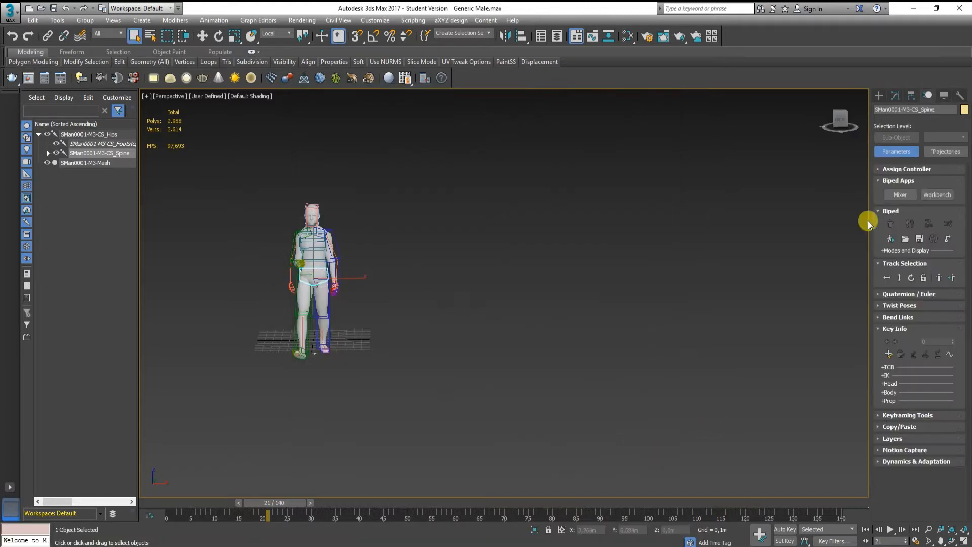
Switch to anima and open the Untitled.ani scene of the umbrella project.
{"action": "left_click", "coordinate": [912, 8]}
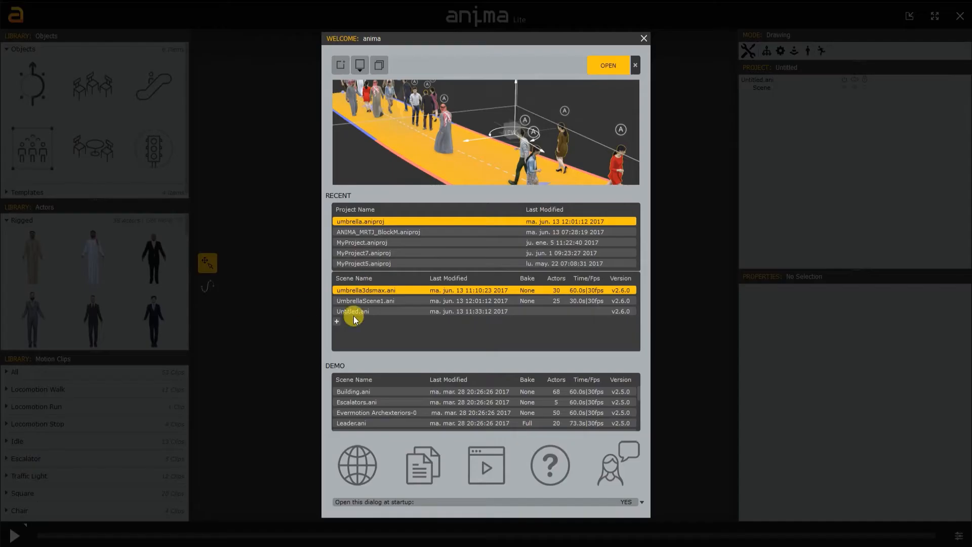
{"action": "left_click", "coordinate": [354, 313]}
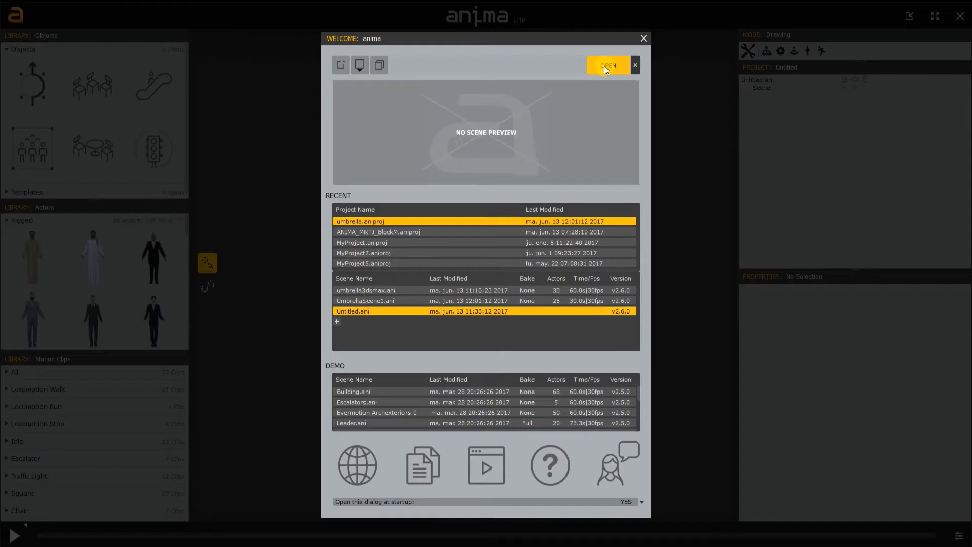
{"action": "left_click", "coordinate": [603, 65]}
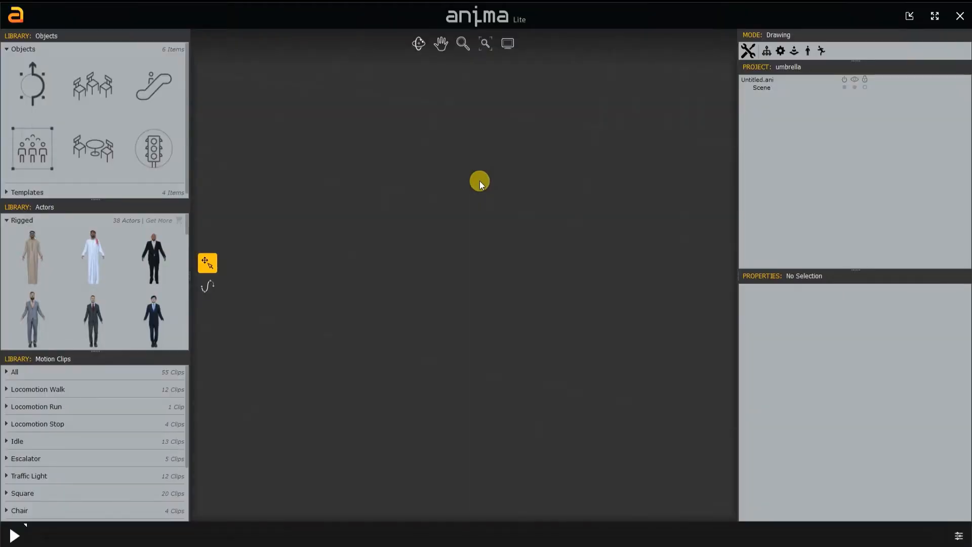
Switch to Editing mode and choose walk+Umbrella4.FBX from the desktop as the project motion clip to import.
{"action": "left_click", "coordinate": [748, 50]}
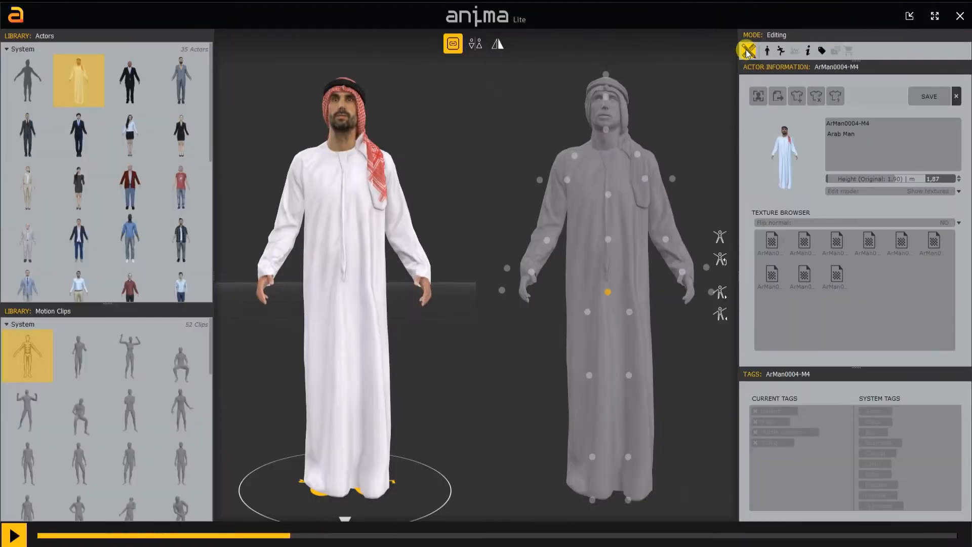
{"action": "left_click", "coordinate": [7, 325]}
{"action": "left_click", "coordinate": [203, 342]}
{"action": "left_click", "coordinate": [603, 196]}
{"action": "scroll", "coordinate": [540, 318], "scroll_direction": "down", "scroll_amount": 3}
{"action": "left_click", "coordinate": [402, 238]}
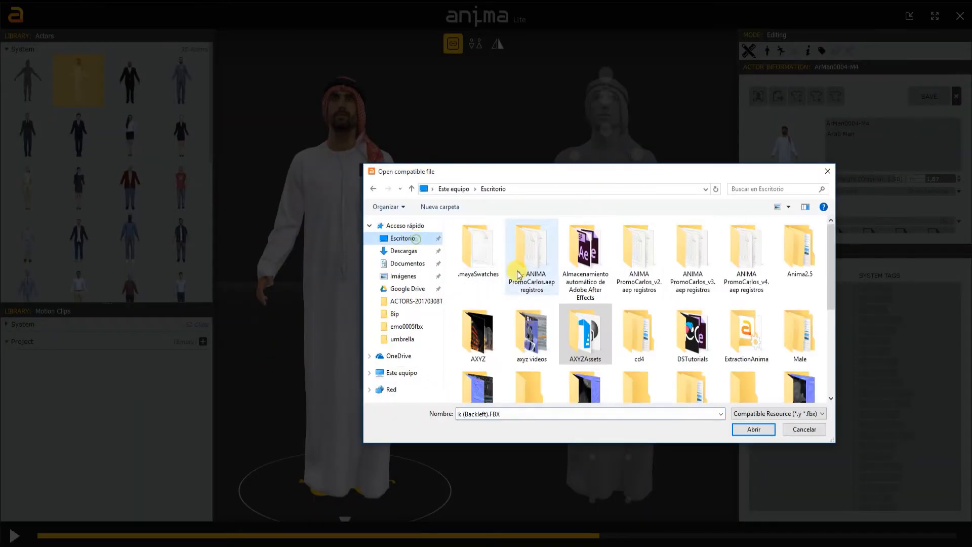
{"action": "scroll", "coordinate": [608, 329], "scroll_direction": "down", "scroll_amount": 5}
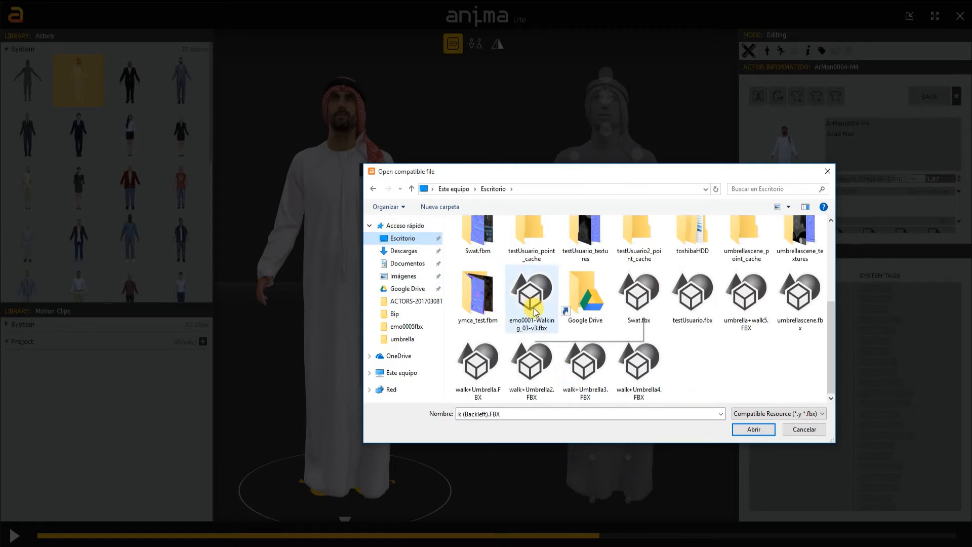
{"action": "left_click", "coordinate": [652, 375]}
{"action": "left_click", "coordinate": [753, 429]}
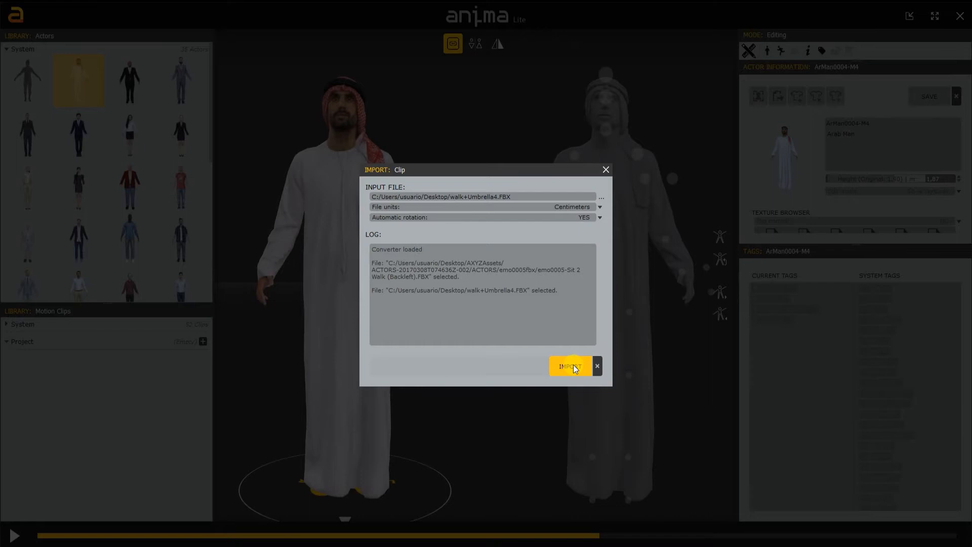
Import the clip with an animation orientation of 2° and close the import dialog.
{"action": "left_click", "coordinate": [572, 365]}
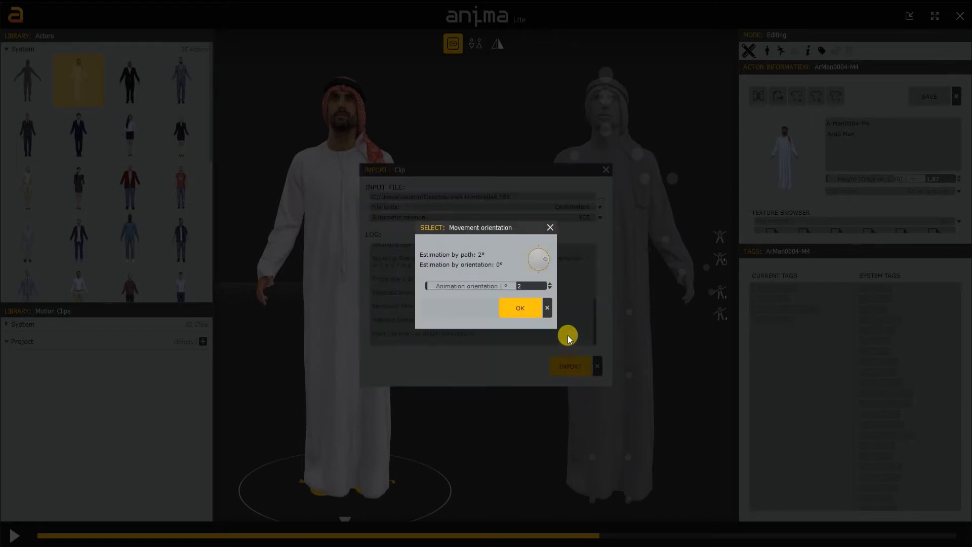
{"action": "left_click", "coordinate": [518, 309]}
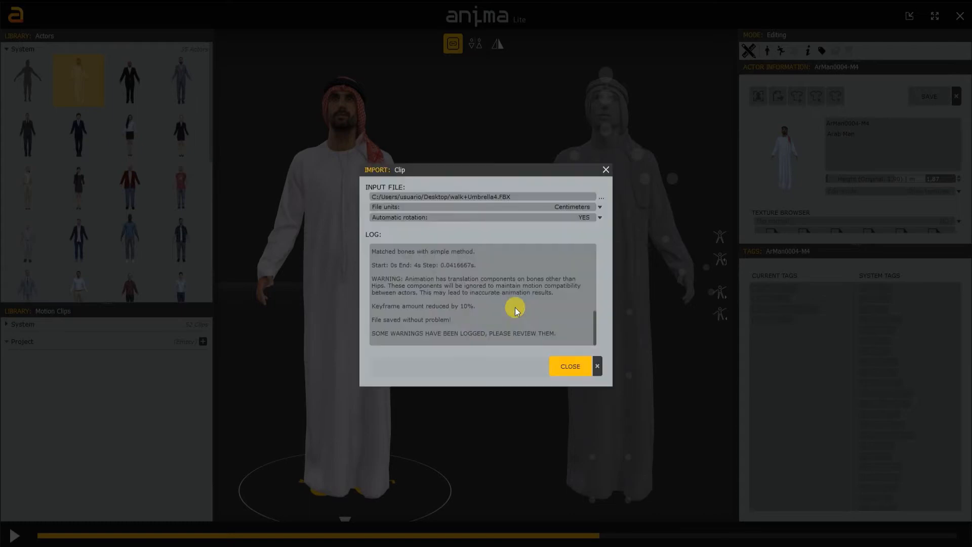
{"action": "left_click", "coordinate": [577, 370]}
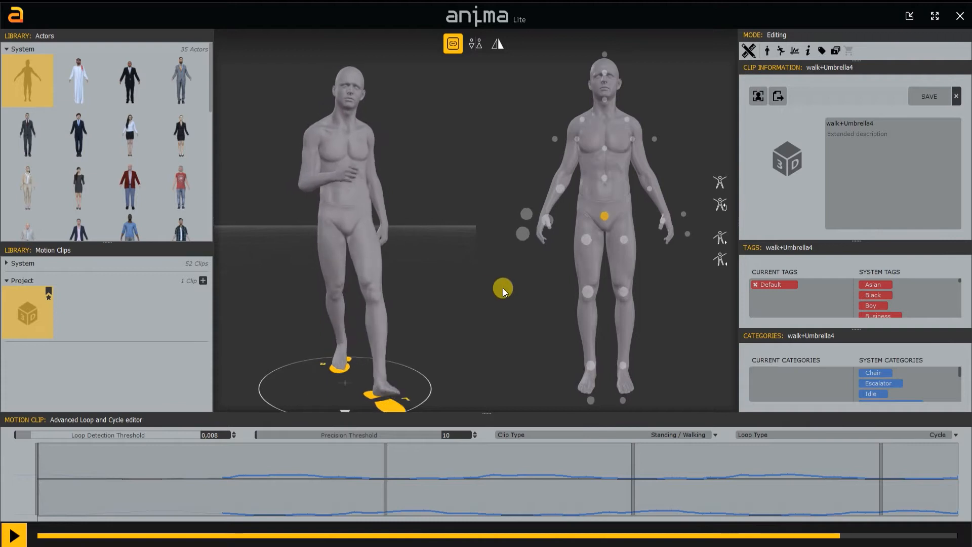
Pause the clip preview and assign the Locomotion Walk category to the walk+Umbrella4 clip.
{"action": "left_click", "coordinate": [14, 533]}
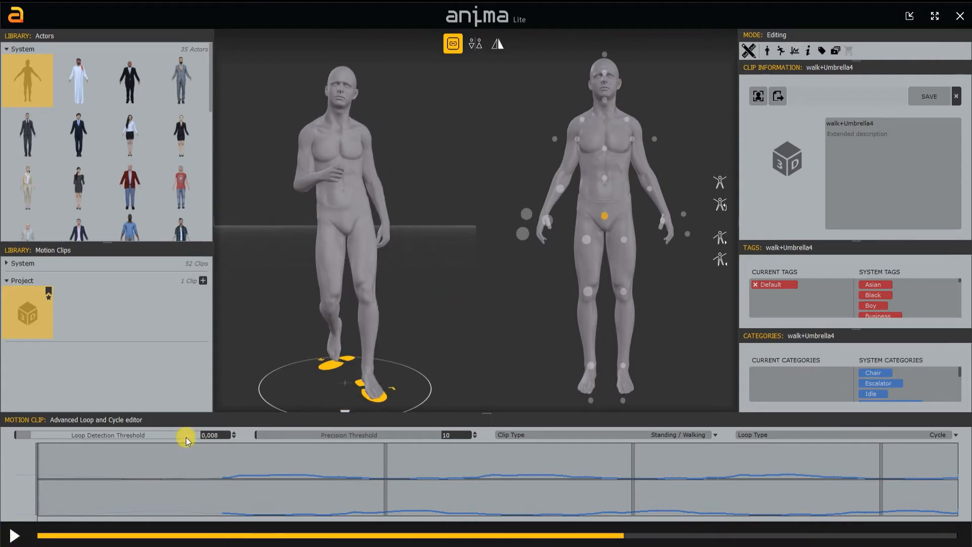
{"action": "left_click_drag", "start_coordinate": [448, 262], "coordinate": [216, 350]}
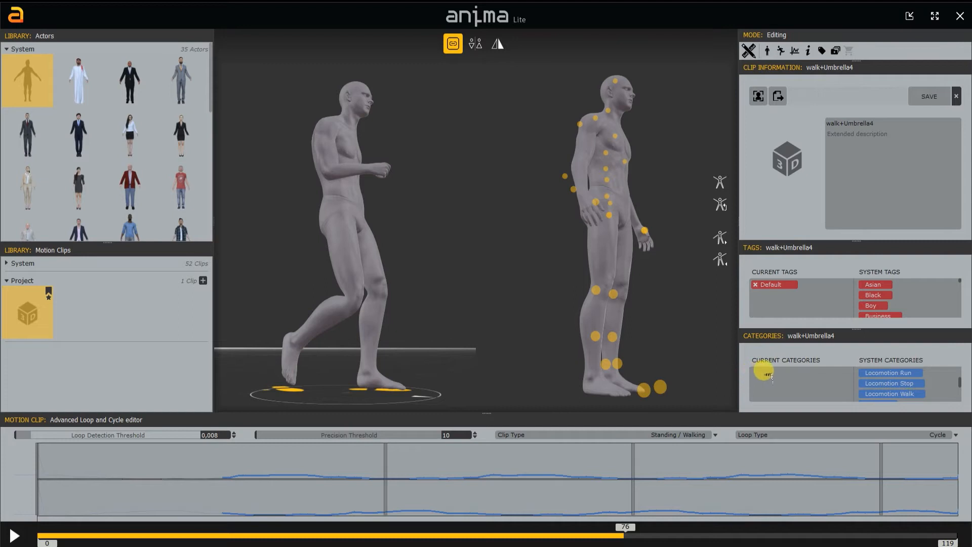
{"action": "left_click_drag", "start_coordinate": [768, 373], "coordinate": [817, 377]}
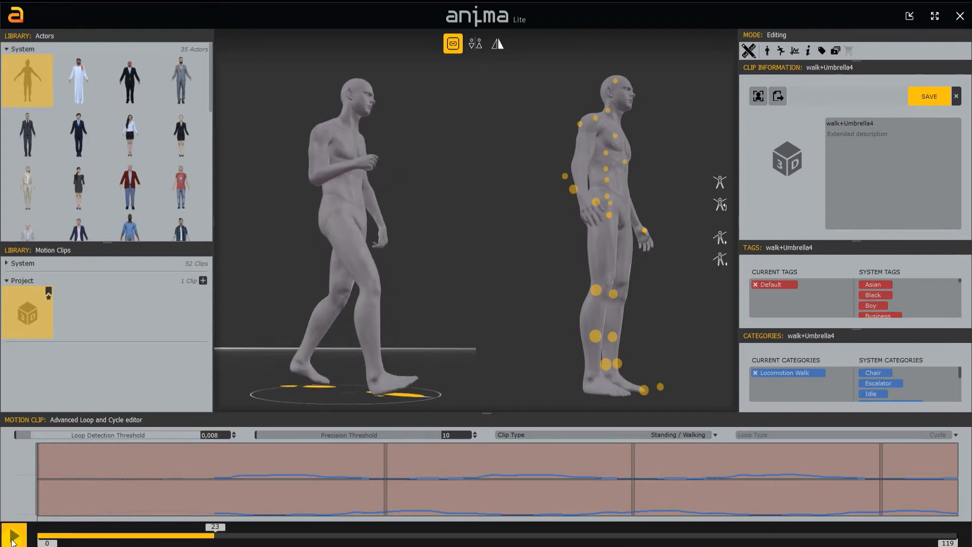
Set the clip's Precision Threshold to 9 and pause the preview on a walking pose.
{"action": "middle_click_drag", "start_coordinate": [387, 242], "coordinate": [479, 185]}
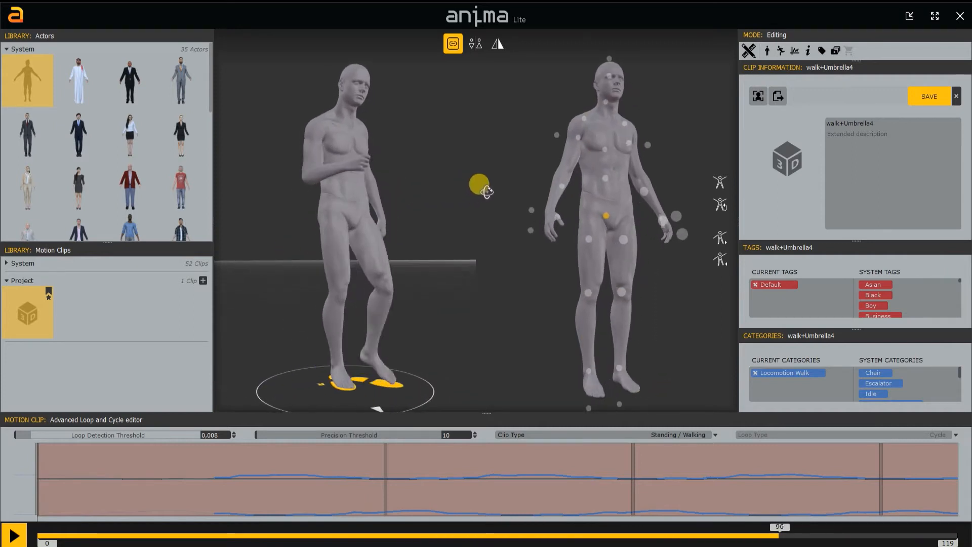
{"action": "left_click", "coordinate": [477, 441]}
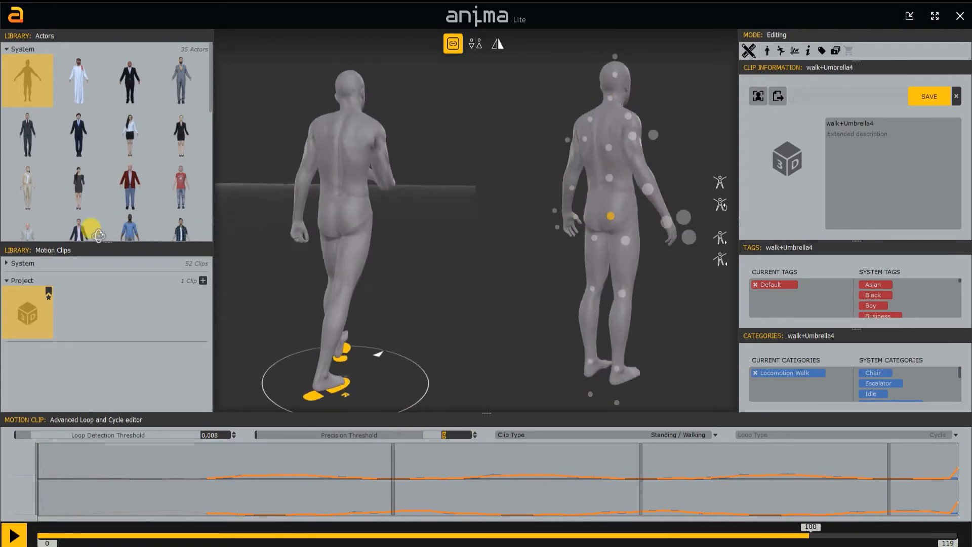
{"action": "left_click", "coordinate": [12, 537]}
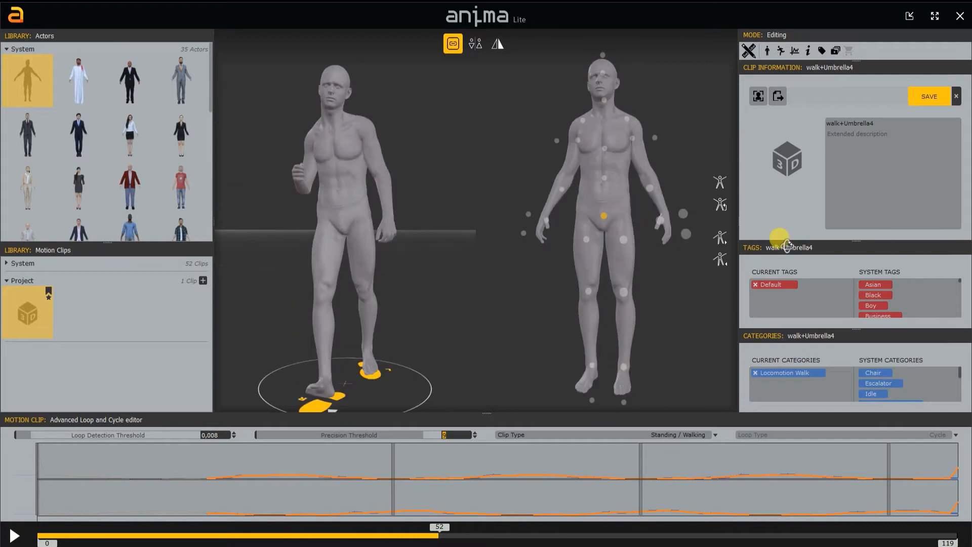
Capture the clip's thumbnail, name it walk+Umbrella with the description "Walk with umbrella and bag", and save it.
{"action": "left_click", "coordinate": [760, 93]}
{"action": "left_click", "coordinate": [846, 132]}
{"action": "type", "text": "Walk with umbrella and bag"}
{"action": "left_click", "coordinate": [913, 101]}
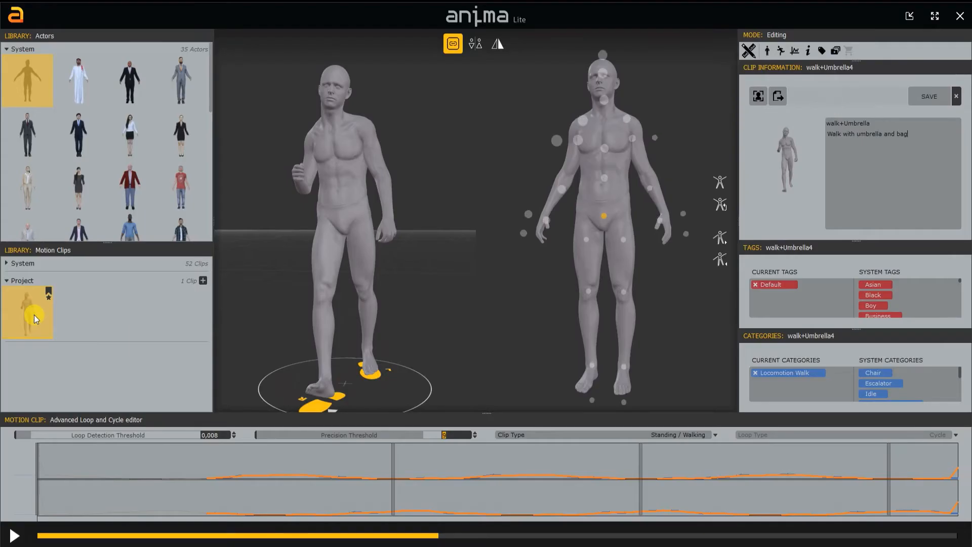
Return to Drawing mode and look for the new clip under All and Locomotion Walk in the motion clip library.
{"action": "left_click", "coordinate": [748, 51]}
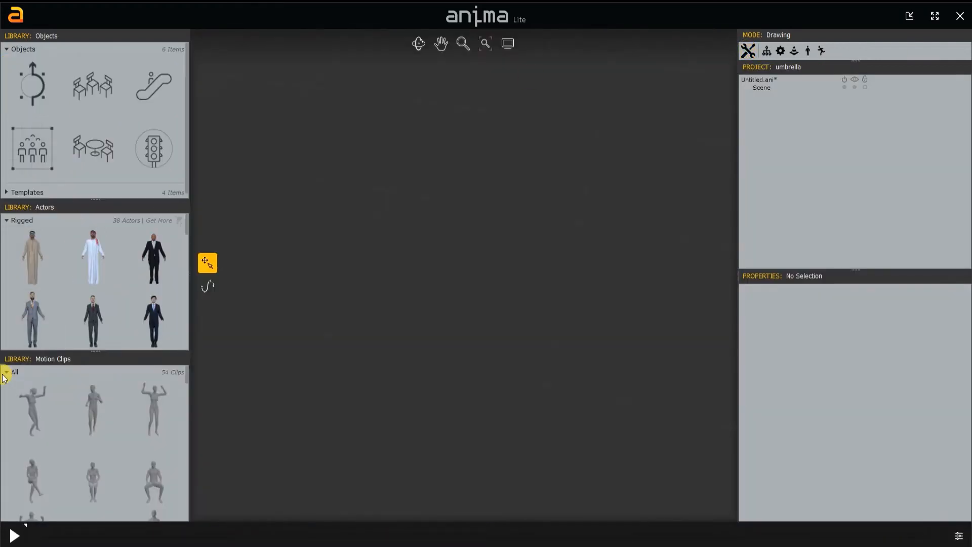
{"action": "scroll", "coordinate": [53, 408], "scroll_direction": "down", "scroll_amount": 3}
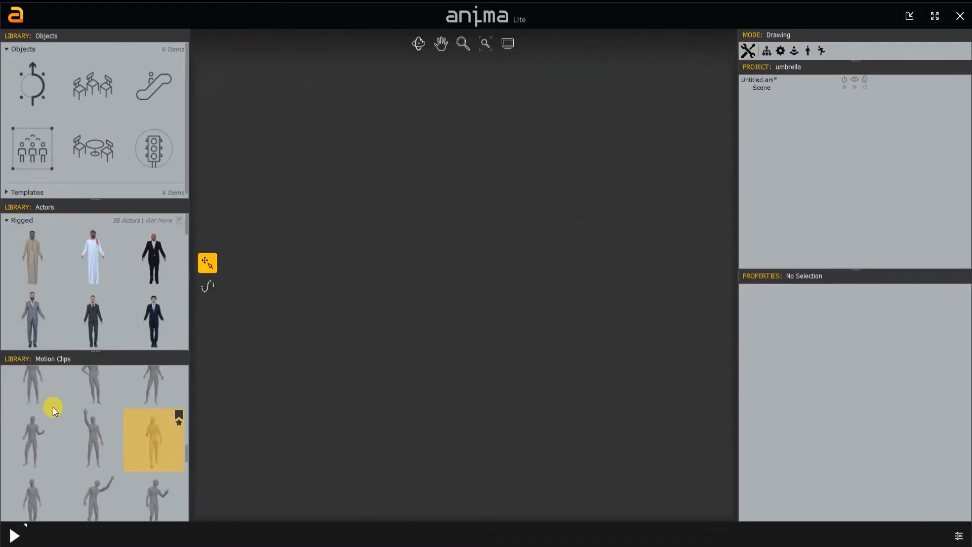
{"action": "scroll", "coordinate": [71, 416], "scroll_direction": "down", "scroll_amount": 5}
{"action": "left_click", "coordinate": [64, 420]}
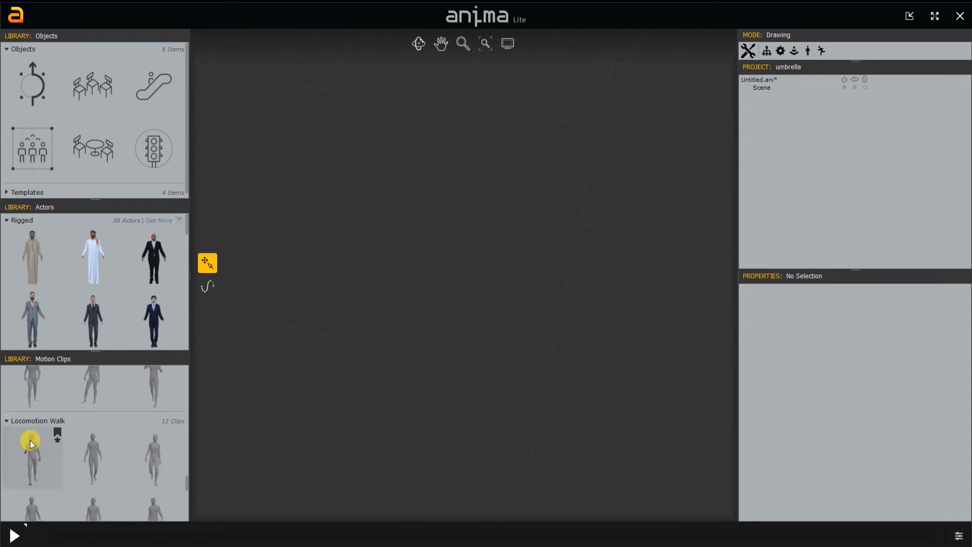
{"action": "right_click", "coordinate": [7, 392]}
{"action": "left_click", "coordinate": [25, 404]}
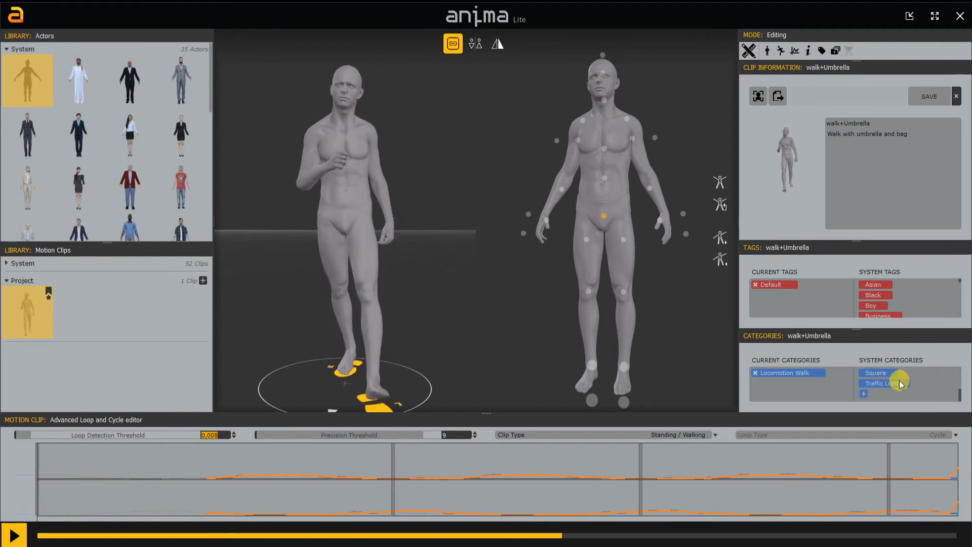
Create a system category named Umbrella, add it to the walk+Umbrella clip's categories and save the clip.
{"action": "left_click", "coordinate": [864, 394]}
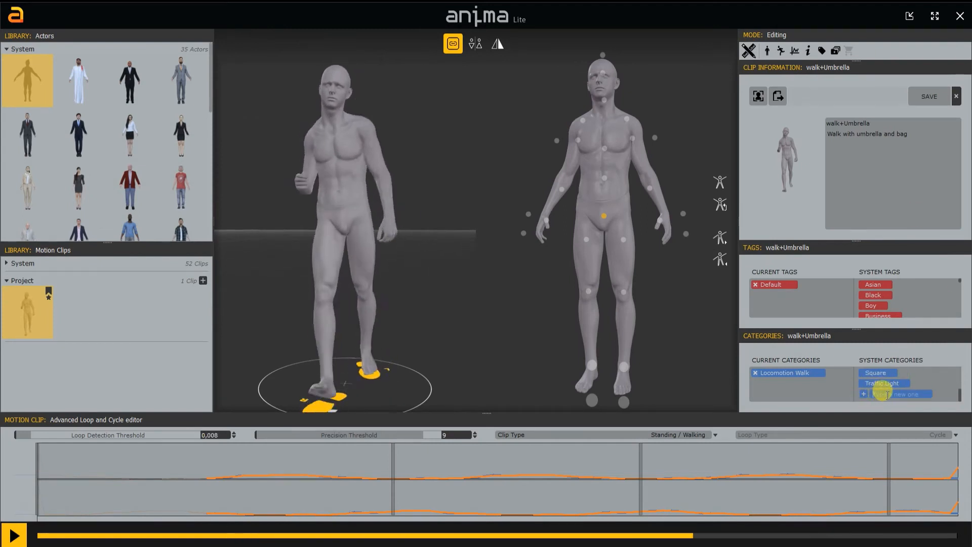
{"action": "type", "text": "Umbrella"}
{"action": "key", "text": "Return"}
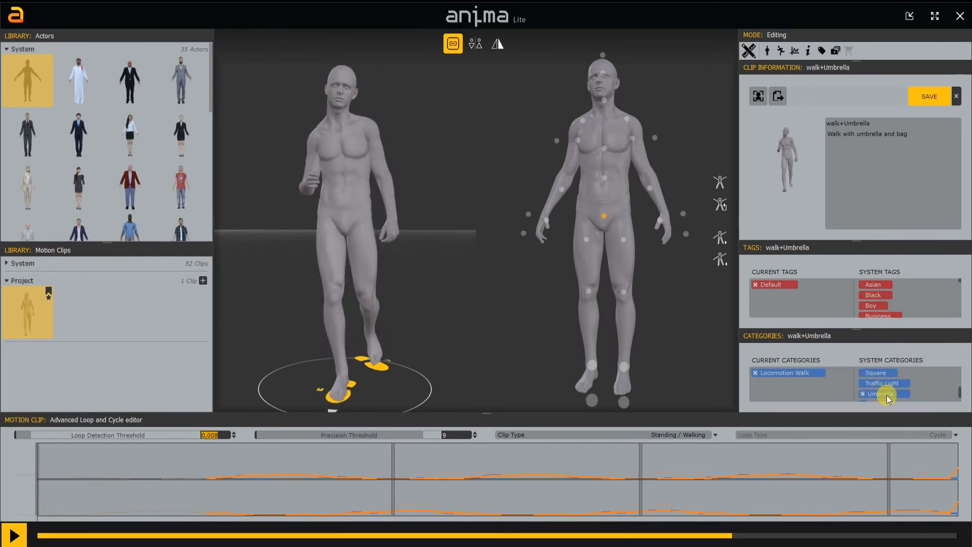
{"action": "left_click_drag", "start_coordinate": [787, 383], "coordinate": [805, 386]}
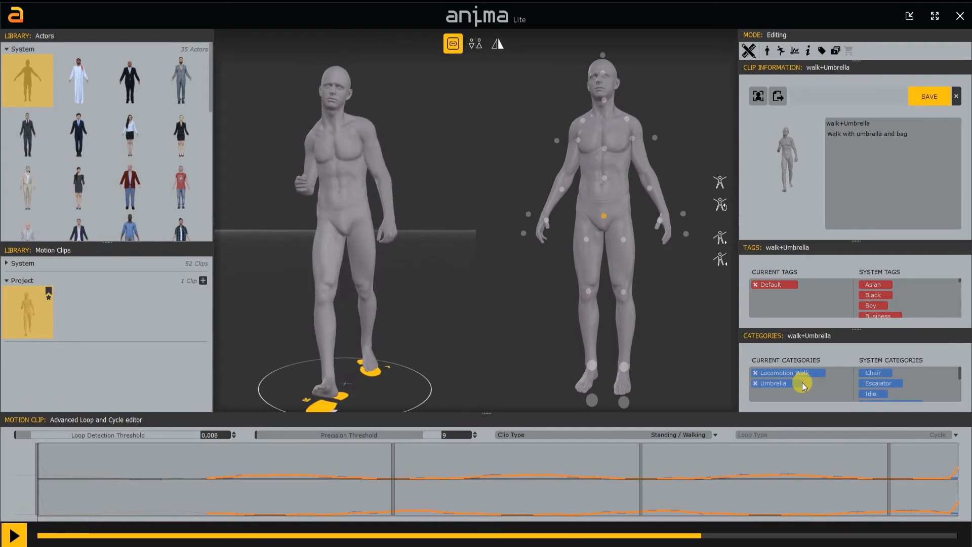
{"action": "left_click", "coordinate": [926, 95]}
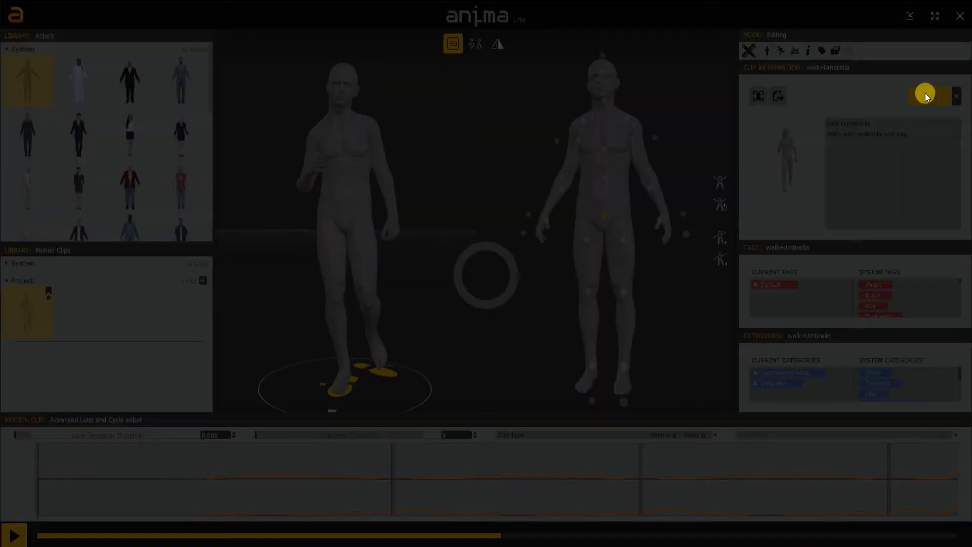
Return to Drawing mode, collapse all motion clip categories and expand only the Umbrella category.
{"action": "left_click", "coordinate": [750, 51]}
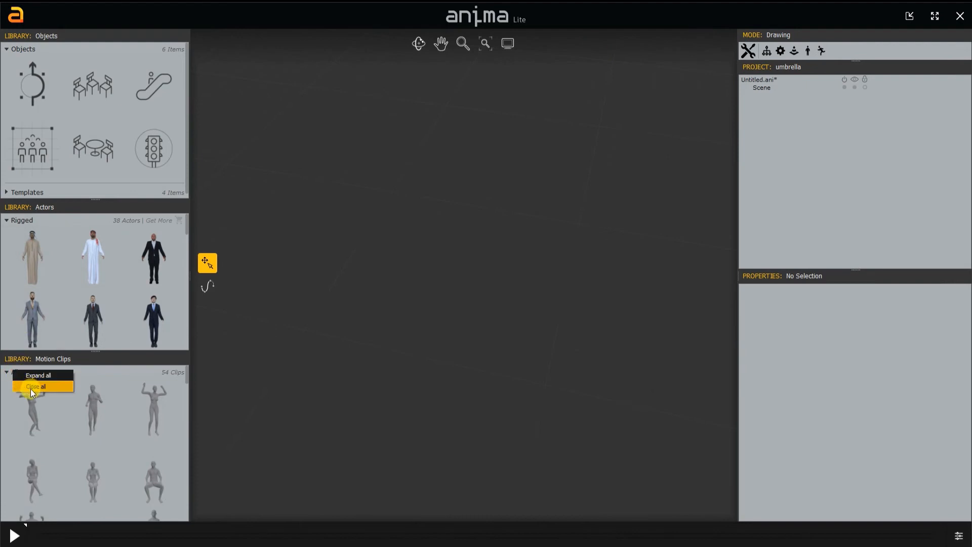
{"action": "left_click", "coordinate": [29, 387]}
{"action": "scroll", "coordinate": [20, 493], "scroll_direction": "down", "scroll_amount": 1}
{"action": "left_click", "coordinate": [18, 511]}
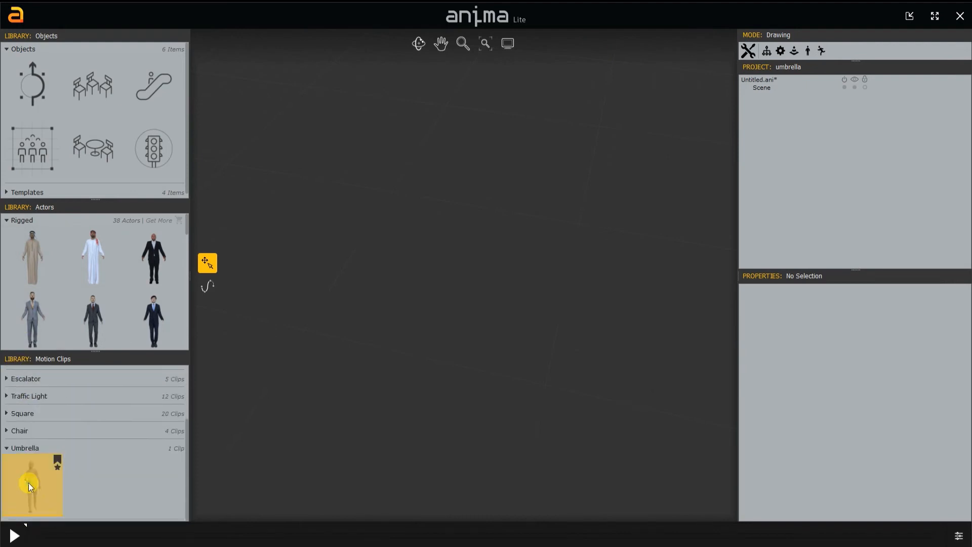
Create a path with a crowd of 20 actors and play the scene to preview the umbrella walk.
{"action": "left_click", "coordinate": [513, 349]}
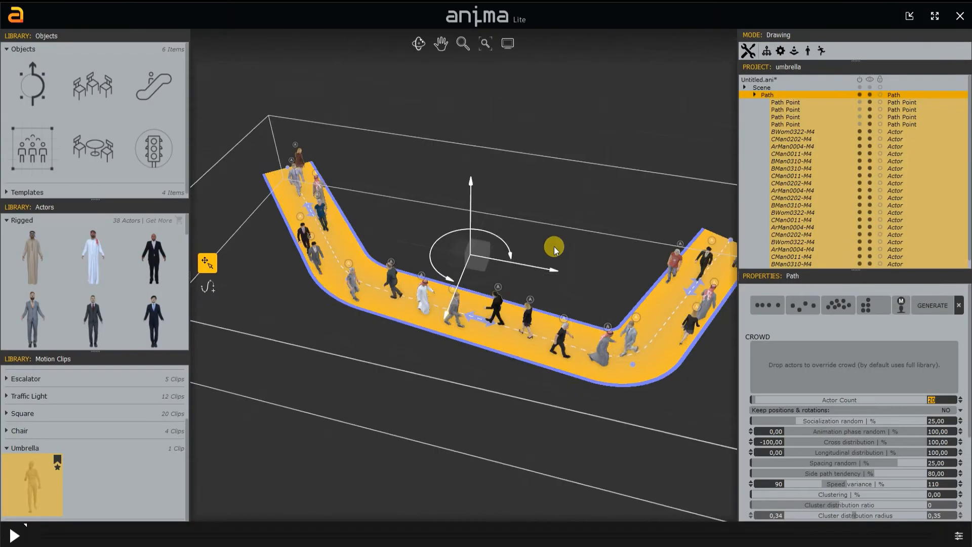
{"action": "scroll", "coordinate": [577, 314], "scroll_direction": "up", "scroll_amount": 4}
{"action": "middle_click_drag", "start_coordinate": [582, 319], "coordinate": [441, 238]}
{"action": "left_click", "coordinate": [435, 236]}
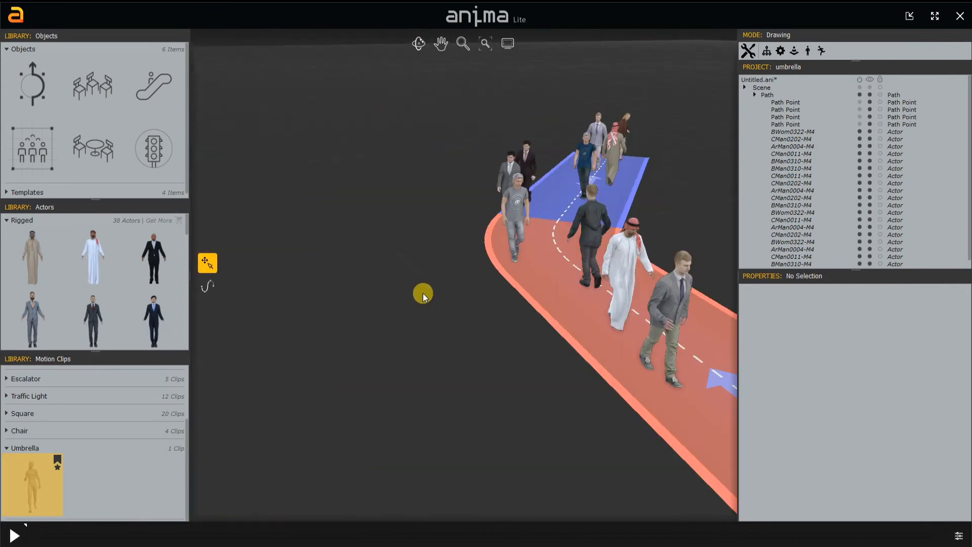
{"action": "key", "text": "space"}
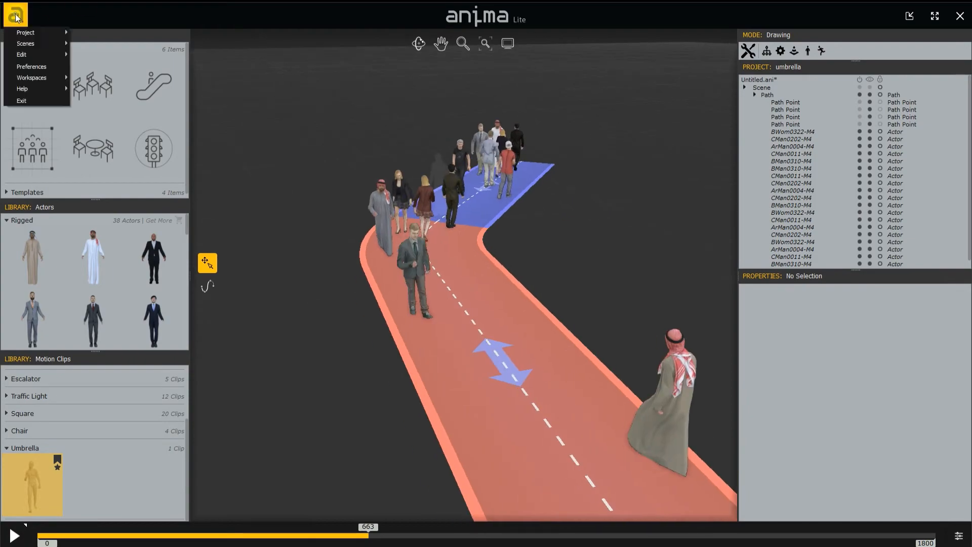
Save the anima scene as UmbrellaMaxScene and switch to 3ds Max.
{"action": "left_click", "coordinate": [113, 76]}
{"action": "left_click", "coordinate": [569, 294]}
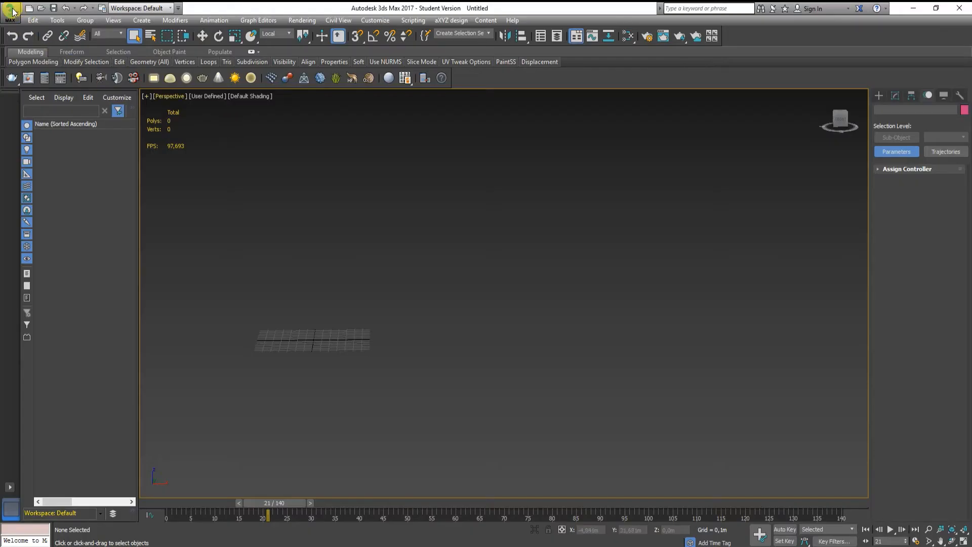
Start an import of type anima2 (*.ANIPROJ) and open the umbrella project file.
{"action": "left_click", "coordinate": [11, 11]}
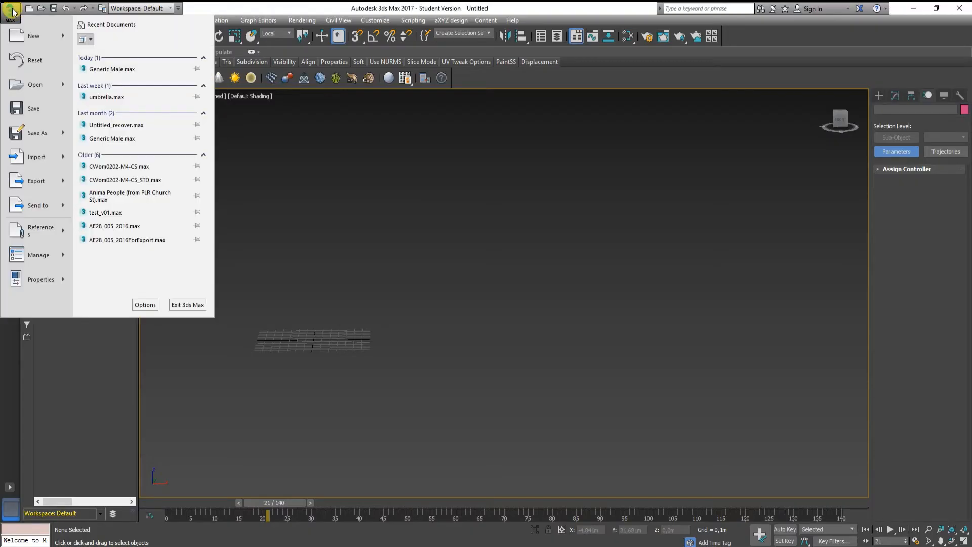
{"action": "left_click", "coordinate": [36, 158]}
{"action": "left_click", "coordinate": [169, 512]}
{"action": "left_click", "coordinate": [181, 339]}
{"action": "left_click", "coordinate": [29, 101]}
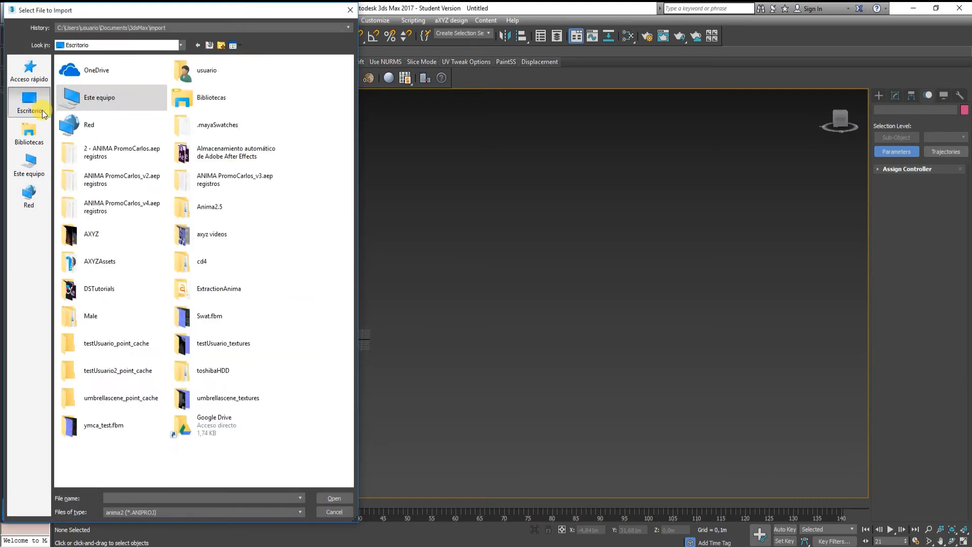
{"action": "double_click", "coordinate": [130, 96]}
{"action": "double_click", "coordinate": [105, 93]}
{"action": "double_click", "coordinate": [90, 113]}
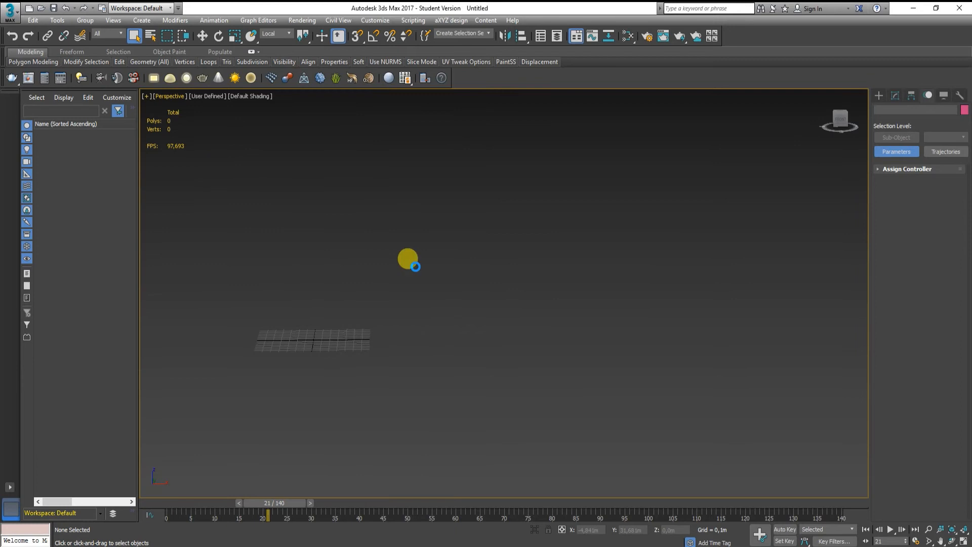
Choose UmbrellaMaxScene.ani in the project and import its actors into the 3ds Max scene.
{"action": "left_click", "coordinate": [362, 327]}
{"action": "left_click", "coordinate": [366, 315]}
{"action": "left_click", "coordinate": [375, 305]}
{"action": "left_click", "coordinate": [638, 151]}
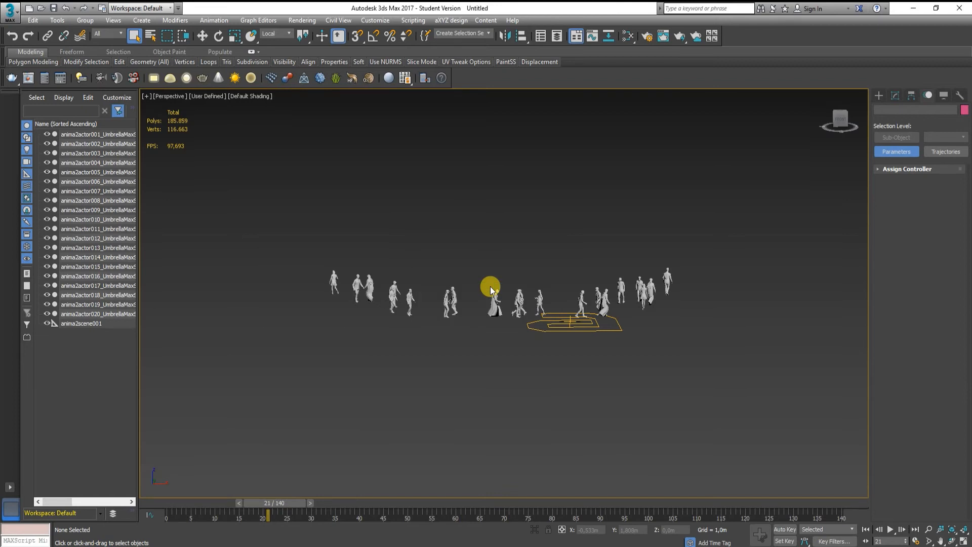
Return to frame 0 and turn on Show linking points for the woman actor in the skirt.
{"action": "scroll", "coordinate": [490, 290], "scroll_direction": "up", "scroll_amount": 10}
{"action": "left_click_drag", "start_coordinate": [273, 503], "coordinate": [833, 541]}
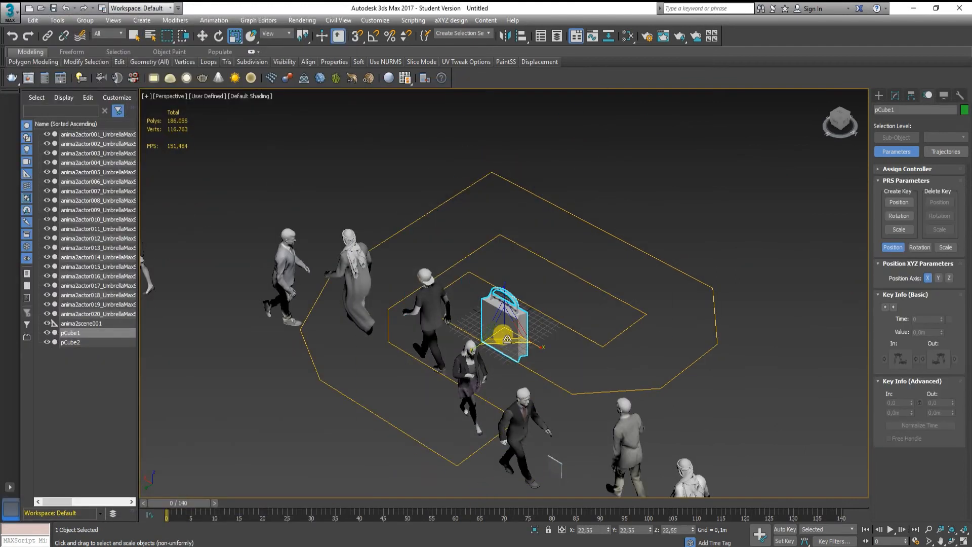
{"action": "left_click", "coordinate": [896, 95]}
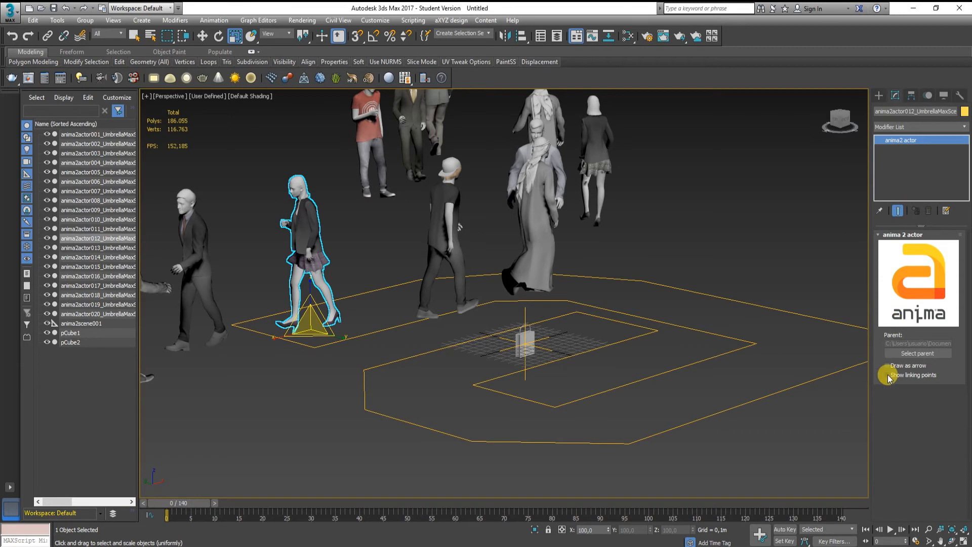
Adjust the Perspective viewport's shading around the woman actor and select the bag object pCube1.
{"action": "middle_click_drag", "start_coordinate": [421, 257], "coordinate": [425, 244], "text": "alt"}
{"action": "left_click", "coordinate": [258, 102]}
{"action": "left_click", "coordinate": [294, 129]}
{"action": "scroll", "coordinate": [399, 220], "scroll_direction": "up", "scroll_amount": 6}
{"action": "middle_click_drag", "start_coordinate": [435, 241], "coordinate": [677, 216], "text": "alt"}
{"action": "left_click", "coordinate": [245, 98]}
{"action": "left_click", "coordinate": [257, 104]}
{"action": "left_click", "coordinate": [722, 340]}
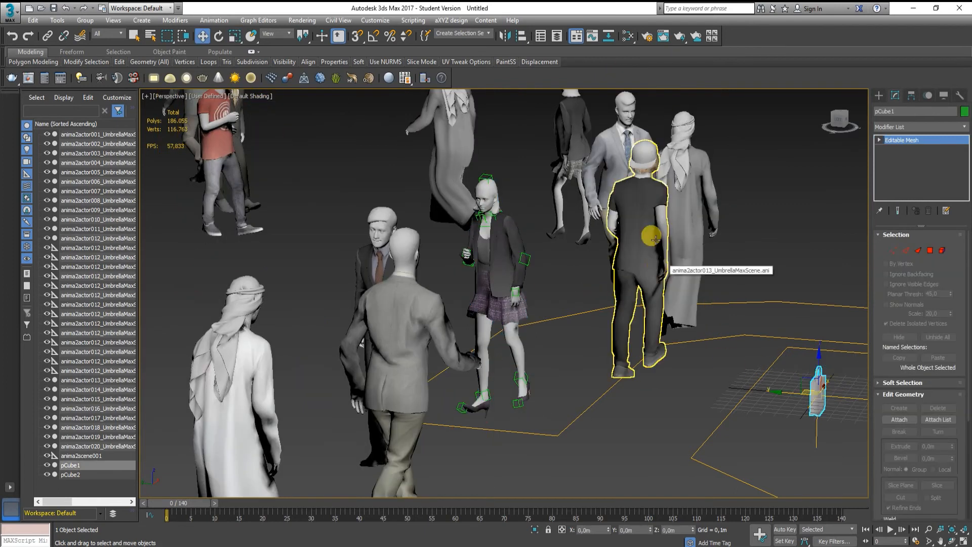
Align the bag pCube1 to the linking point of the woman's lowered hand, then move and rotate it below the hand.
{"action": "left_click", "coordinate": [517, 292]}
{"action": "middle_click_drag", "start_coordinate": [517, 292], "coordinate": [547, 293], "text": "alt"}
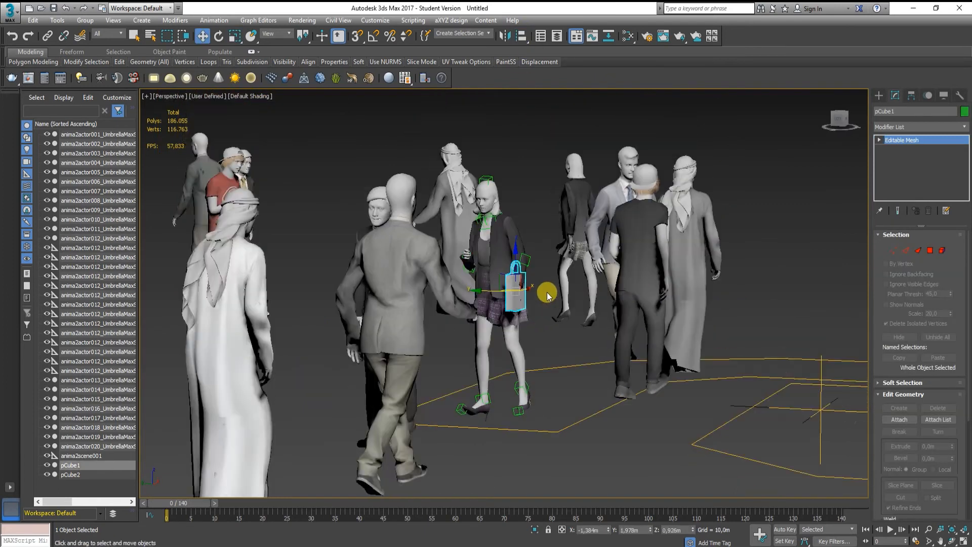
{"action": "scroll", "coordinate": [507, 273], "scroll_direction": "up", "scroll_amount": 3}
{"action": "left_click_drag", "start_coordinate": [478, 218], "coordinate": [478, 247]}
{"action": "key", "text": "e"}
{"action": "middle_click_drag", "start_coordinate": [477, 248], "coordinate": [487, 368], "text": "alt"}
{"action": "left_click_drag", "start_coordinate": [486, 369], "coordinate": [458, 367]}
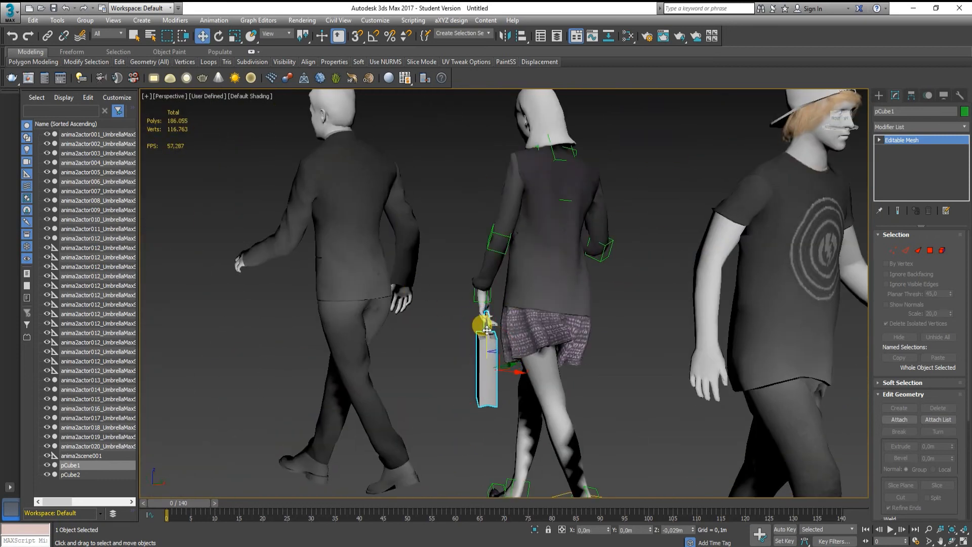
Fine-tune the bag's rotation and position so its handle sits in the woman's fingers.
{"action": "scroll", "coordinate": [487, 330], "scroll_direction": "up", "scroll_amount": 6}
{"action": "left_click", "coordinate": [516, 440]}
{"action": "key", "text": "ctrl+z"}
{"action": "left_click_drag", "start_coordinate": [510, 450], "coordinate": [499, 445]}
{"action": "middle_click_drag", "start_coordinate": [499, 446], "coordinate": [492, 330], "text": "alt"}
{"action": "left_click_drag", "start_coordinate": [486, 439], "coordinate": [467, 436]}
{"action": "key", "text": "w"}
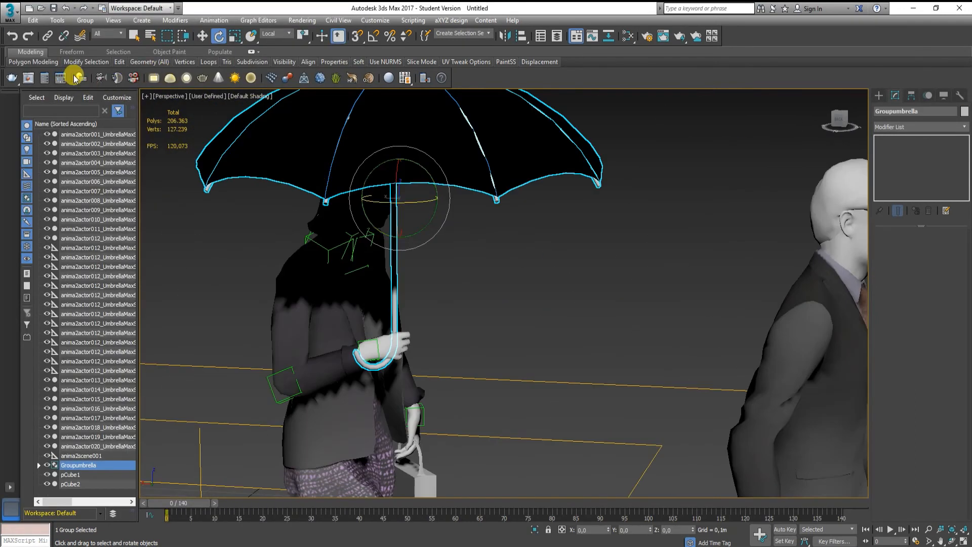
Link the Groupumbrella group to the linking point on the woman's raised hand.
{"action": "left_click", "coordinate": [48, 36]}
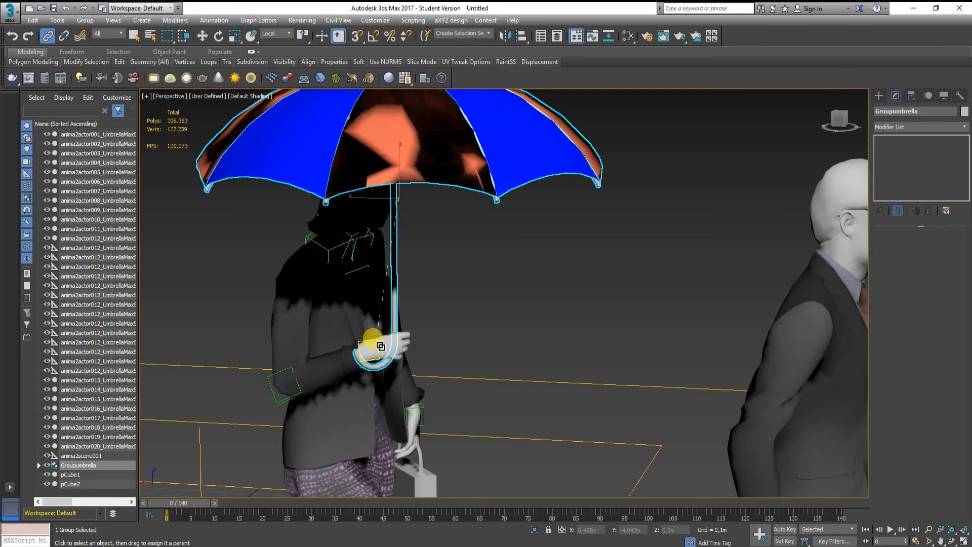
{"action": "left_click_drag", "start_coordinate": [376, 342], "coordinate": [376, 344]}
{"action": "left_click", "coordinate": [523, 330]}
Link the bag pCube1 to the linking point of the woman's lowered hand and scrub the timeline to check both props.
{"action": "middle_click_drag", "start_coordinate": [522, 331], "coordinate": [511, 315], "text": "alt"}
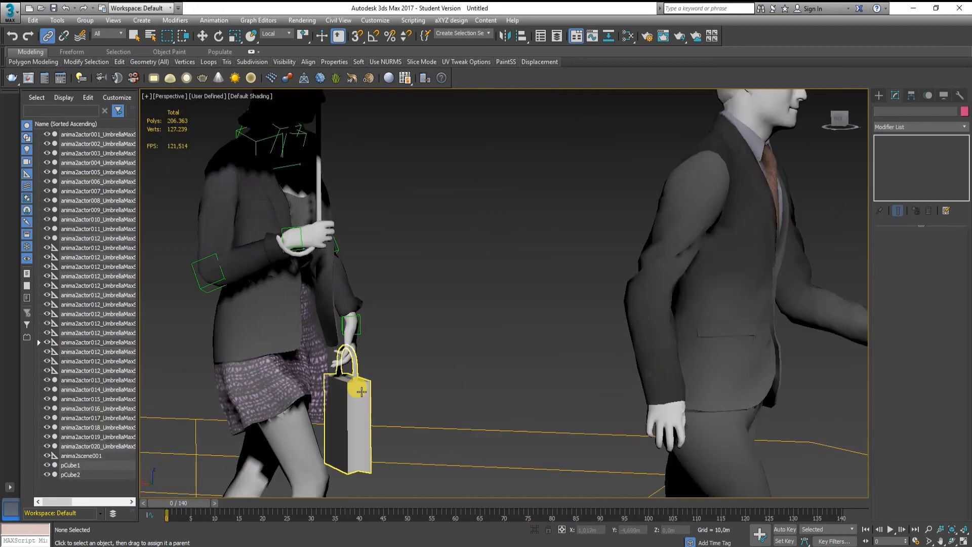
{"action": "left_click_drag", "start_coordinate": [362, 375], "coordinate": [363, 329]}
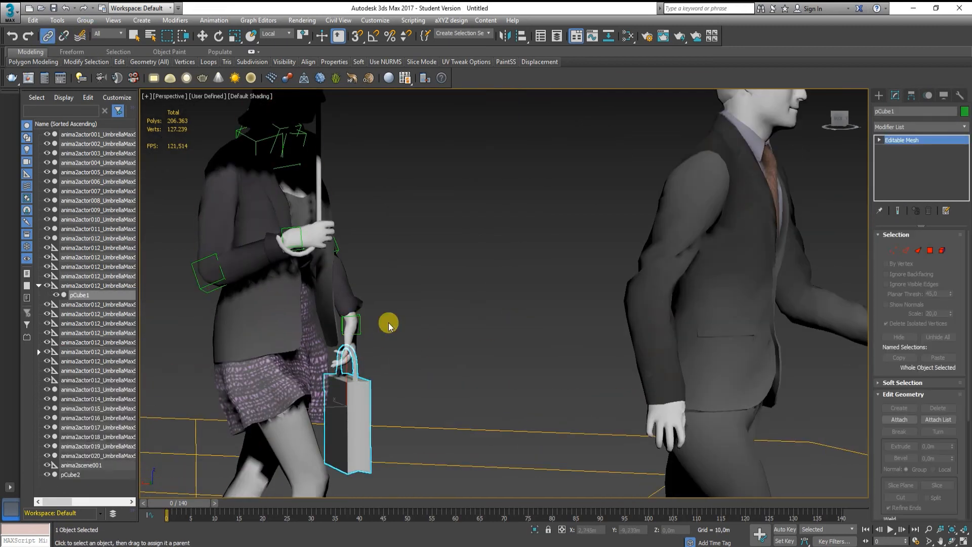
{"action": "left_click_drag", "start_coordinate": [190, 503], "coordinate": [534, 360]}
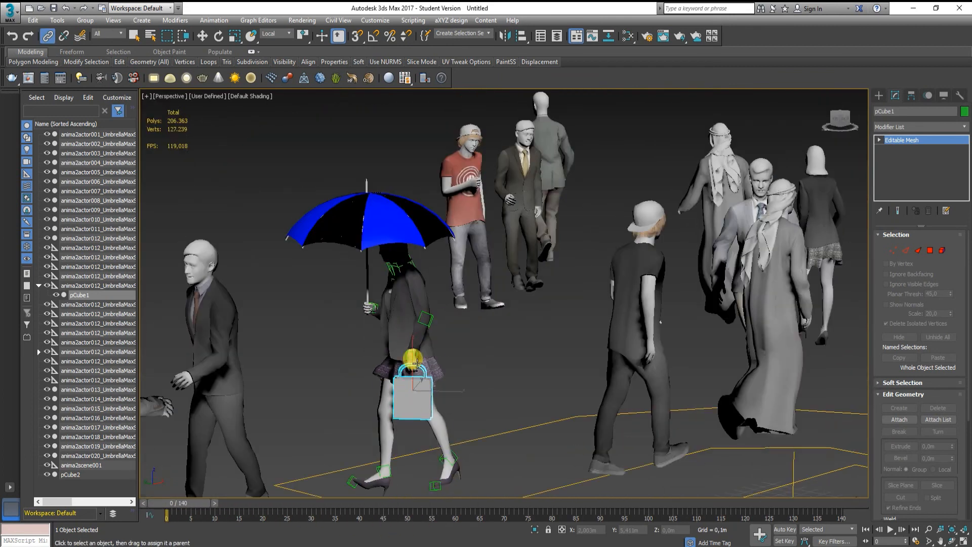
{"action": "middle_click_drag", "start_coordinate": [422, 388], "coordinate": [634, 284], "text": "alt"}
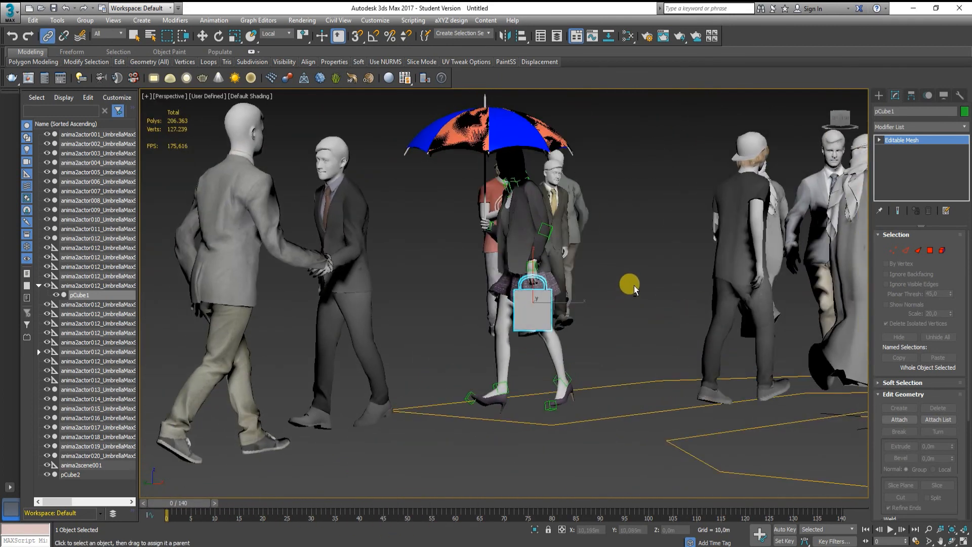
{"action": "left_click_drag", "start_coordinate": [189, 500], "coordinate": [219, 496]}
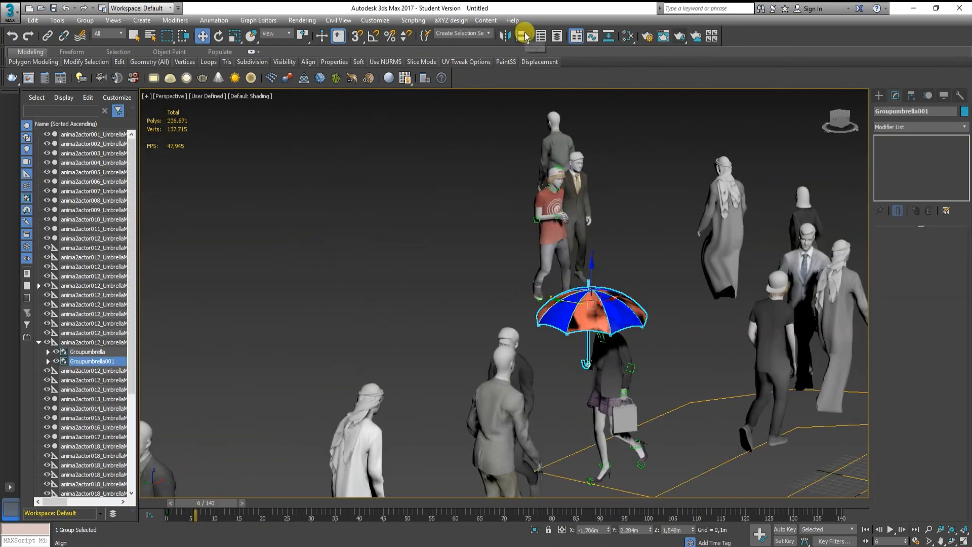
Copy the umbrella group and align the copy to the hand linking point of the actor in the red T-shirt.
{"action": "left_click_drag", "start_coordinate": [618, 302], "coordinate": [584, 196], "text": "shift"}
{"action": "scroll", "coordinate": [583, 196], "scroll_direction": "up", "scroll_amount": 5}
{"action": "middle_click_drag", "start_coordinate": [583, 196], "coordinate": [730, 263], "text": "alt"}
{"action": "scroll", "coordinate": [600, 239], "scroll_direction": "up", "scroll_amount": 4}
Rotate and move the copied umbrella so its handle fits the raised hand of the actor in the red T-shirt.
{"action": "key", "text": "e"}
{"action": "left_click_drag", "start_coordinate": [521, 199], "coordinate": [524, 223]}
{"action": "key", "text": "w"}
{"action": "left_click_drag", "start_coordinate": [562, 113], "coordinate": [569, 109]}
{"action": "middle_click_drag", "start_coordinate": [569, 108], "coordinate": [551, 113], "text": "alt"}
{"action": "key", "text": "e"}
{"action": "left_click_drag", "start_coordinate": [534, 181], "coordinate": [532, 186]}
{"action": "key", "text": "w"}
{"action": "middle_click_drag", "start_coordinate": [532, 186], "coordinate": [535, 367], "text": "alt"}
{"action": "scroll", "coordinate": [535, 368], "scroll_direction": "down", "scroll_amount": 5}
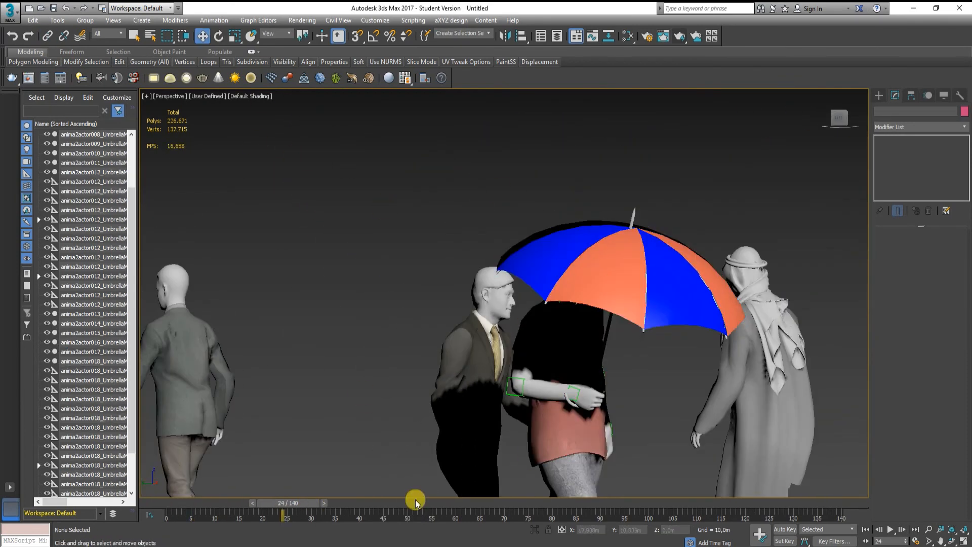
Scrub the timeline, frame the whole crowd, and play the animation from the first frame to check the attached props.
{"action": "left_click_drag", "start_coordinate": [273, 503], "coordinate": [233, 506]}
{"action": "scroll", "coordinate": [575, 323], "scroll_direction": "down", "scroll_amount": 5}
{"action": "middle_click_drag", "start_coordinate": [575, 323], "coordinate": [628, 233]}
{"action": "left_click", "coordinate": [866, 529]}
{"action": "left_click", "coordinate": [891, 529]}
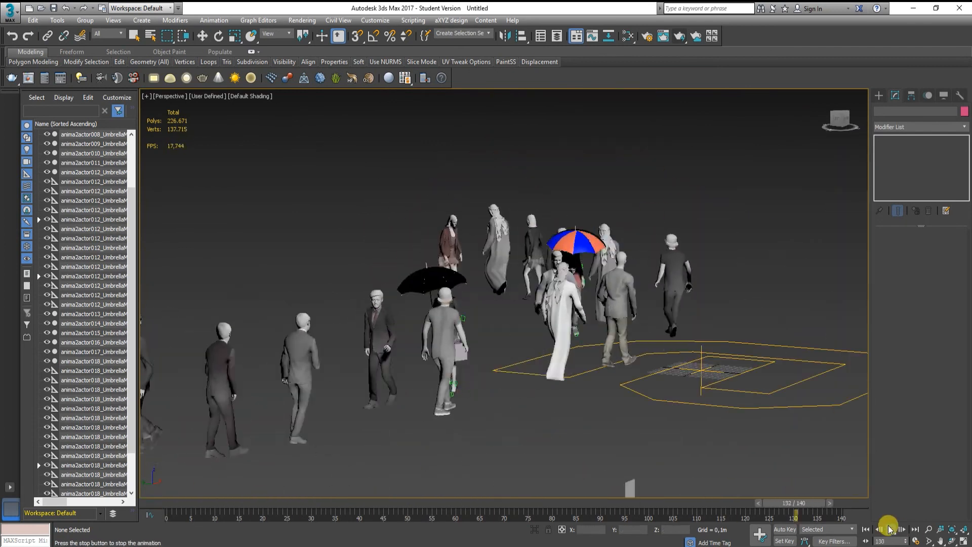